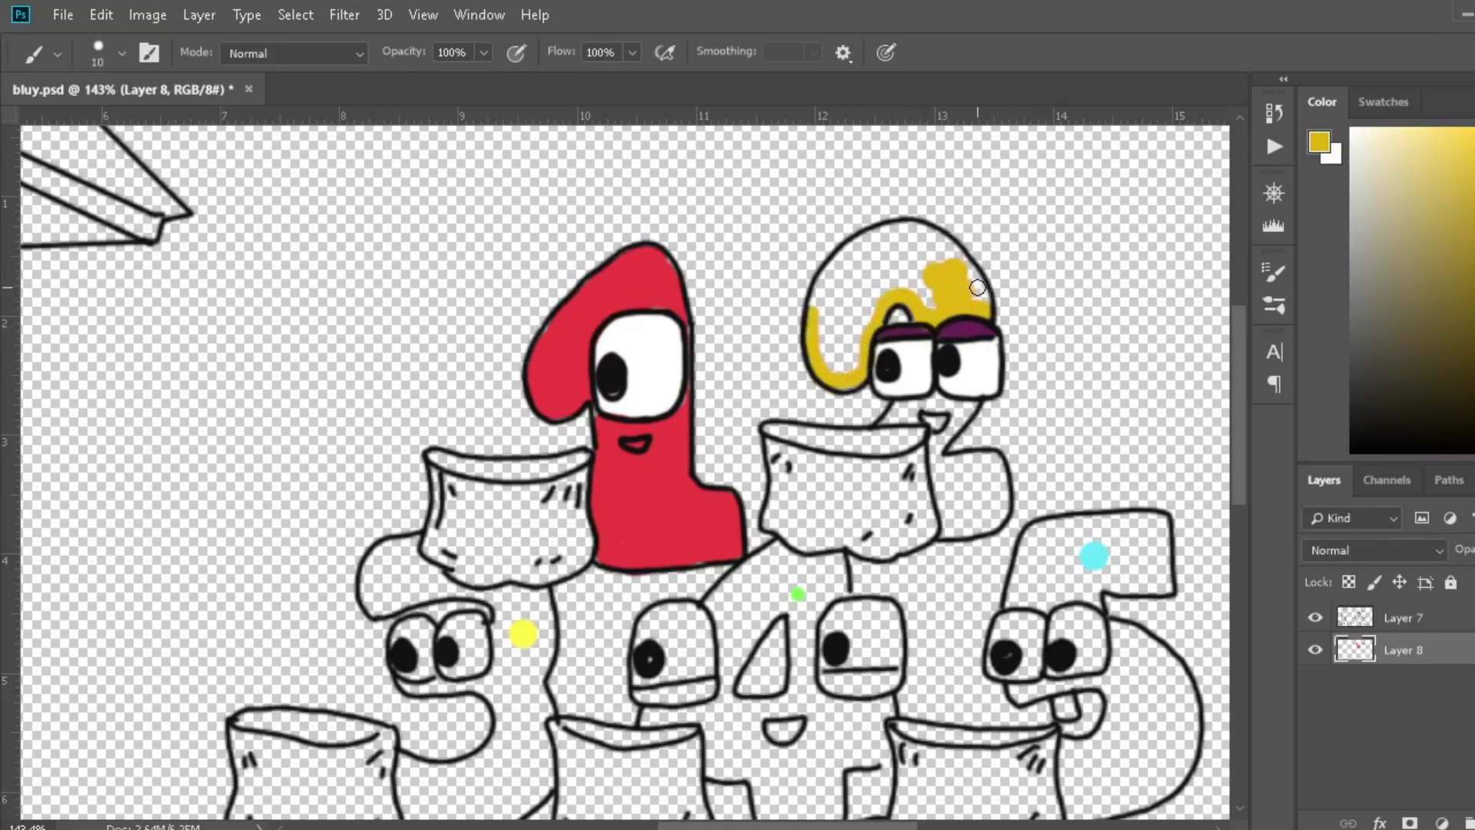
- Finish filling the number 2 with golden yellow and color the mouths of the 1 and 2 dark grey
drag(977, 286, 816, 309)
alt+right_click(1006, 240)
mouse_move(868, 262)
mouse_down()
mouse_move(912, 277)
mouse_move(831, 308)
mouse_up()
mouse_move(953, 405)
mouse_down()
mouse_move(933, 530)
mouse_move(987, 476)
mouse_move(949, 432)
mouse_up()
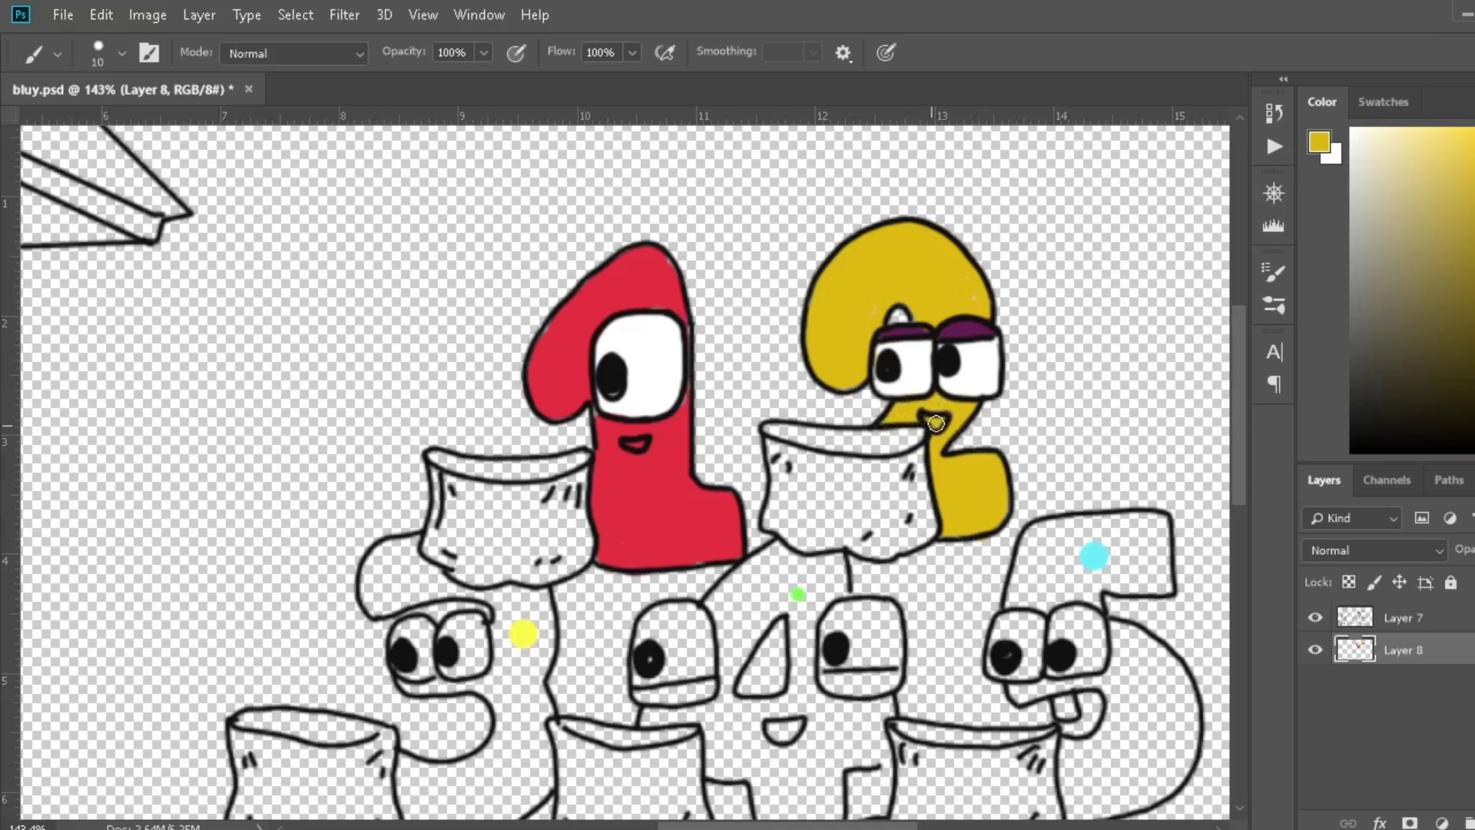
key(i)
click(644, 443)
key(b)
- Fill the body of the number 4 with the bright green of its sample dot
alt+click(799, 594)
mouse_move(786, 569)
mouse_down()
mouse_move(832, 588)
mouse_move(798, 692)
mouse_move(877, 713)
mouse_move(815, 769)
mouse_up()
scroll(814, 768, down, 3)
mouse_move(837, 653)
mouse_down()
mouse_move(769, 663)
mouse_move(695, 572)
mouse_move(745, 586)
mouse_move(753, 439)
mouse_up()
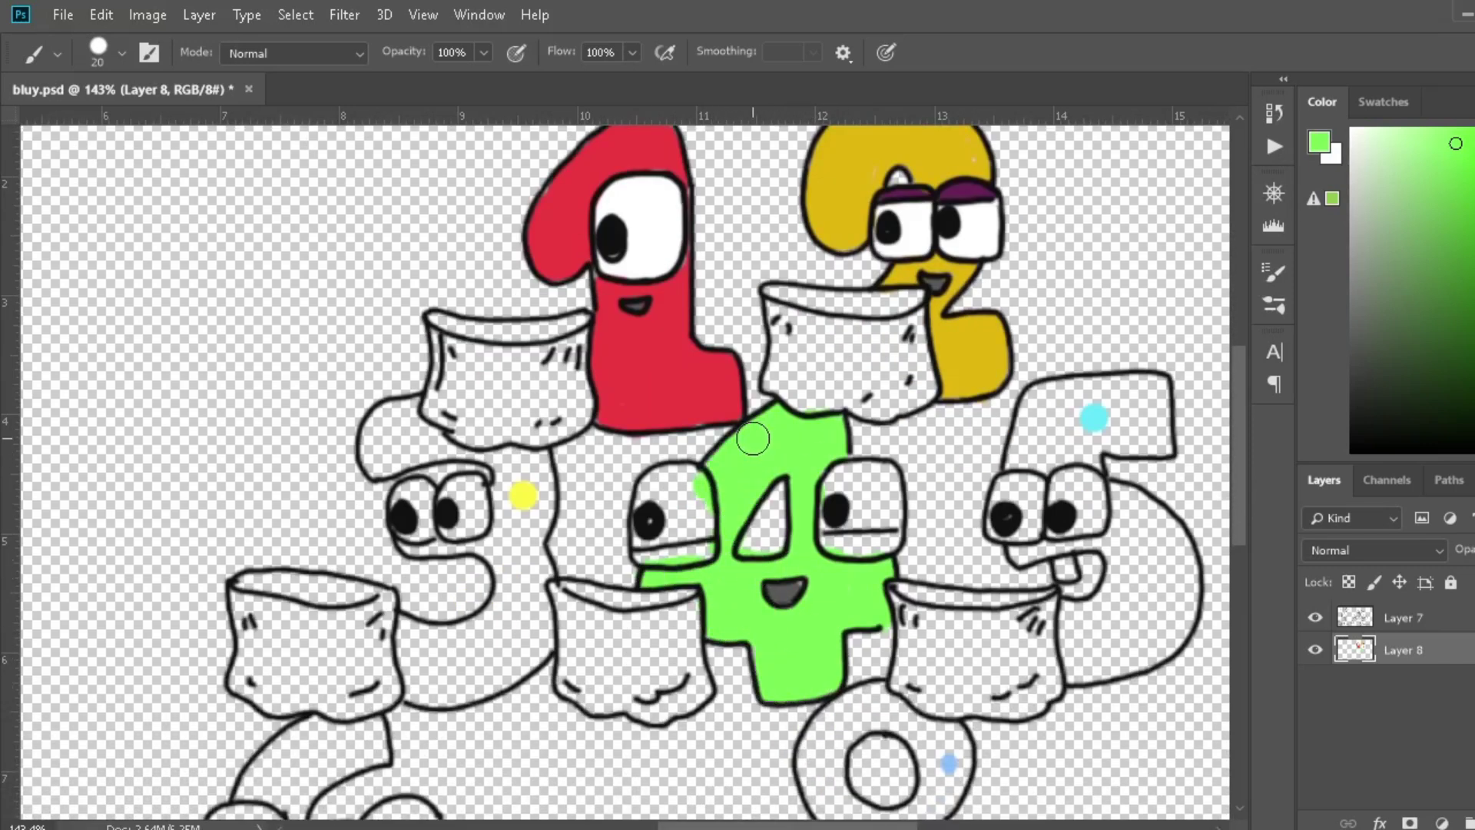
- Color the 4's lower eyelids darker green and fill the rest of its eyes with white
alt+click(33, 751)
key(bracketleft)
key(bracketleft)
key(bracketleft)
drag(889, 544, 836, 545)
drag(705, 548, 644, 558)
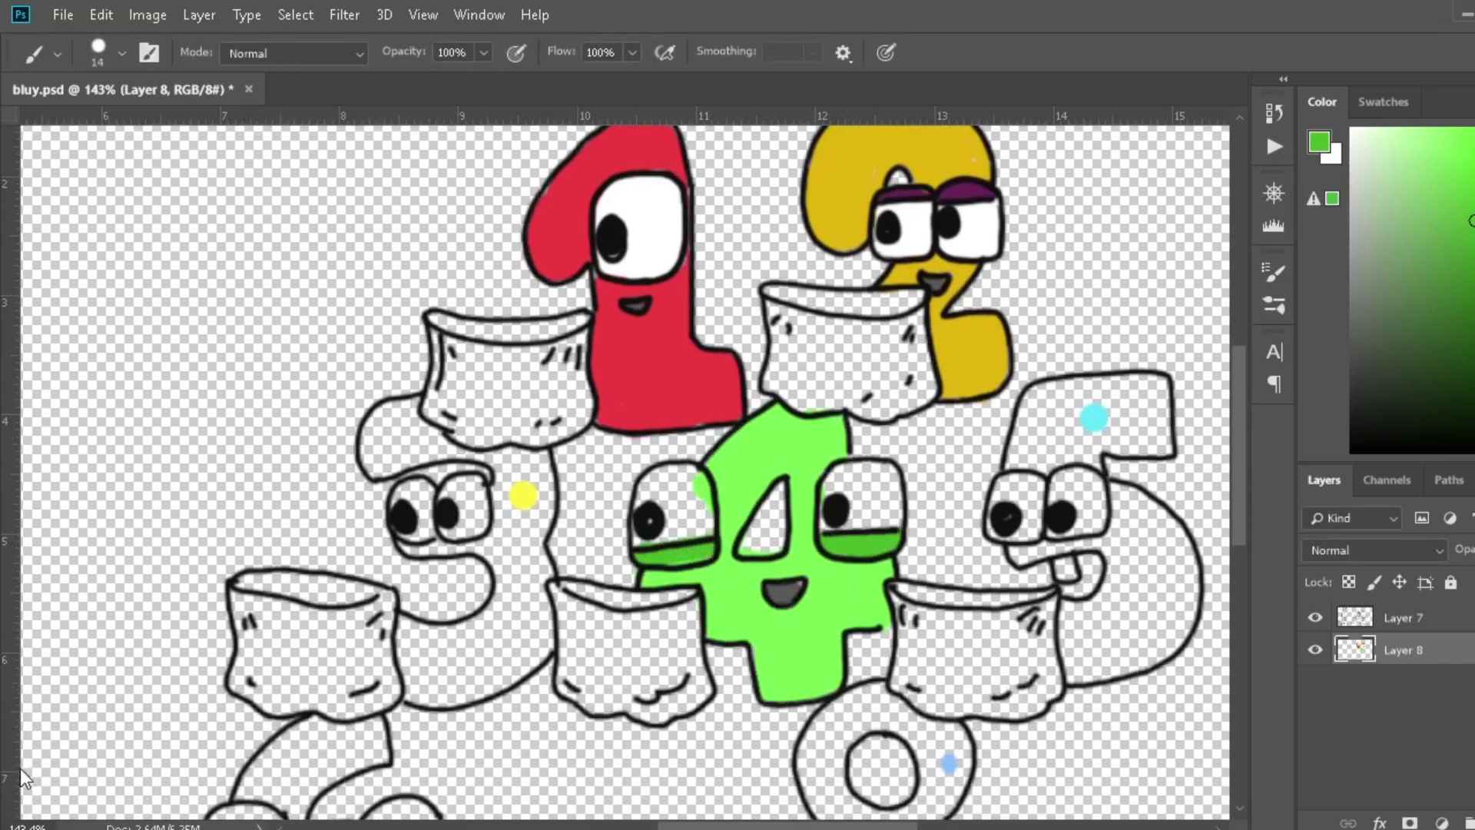
click(1353, 129)
drag(695, 481, 677, 516)
drag(848, 478, 874, 469)
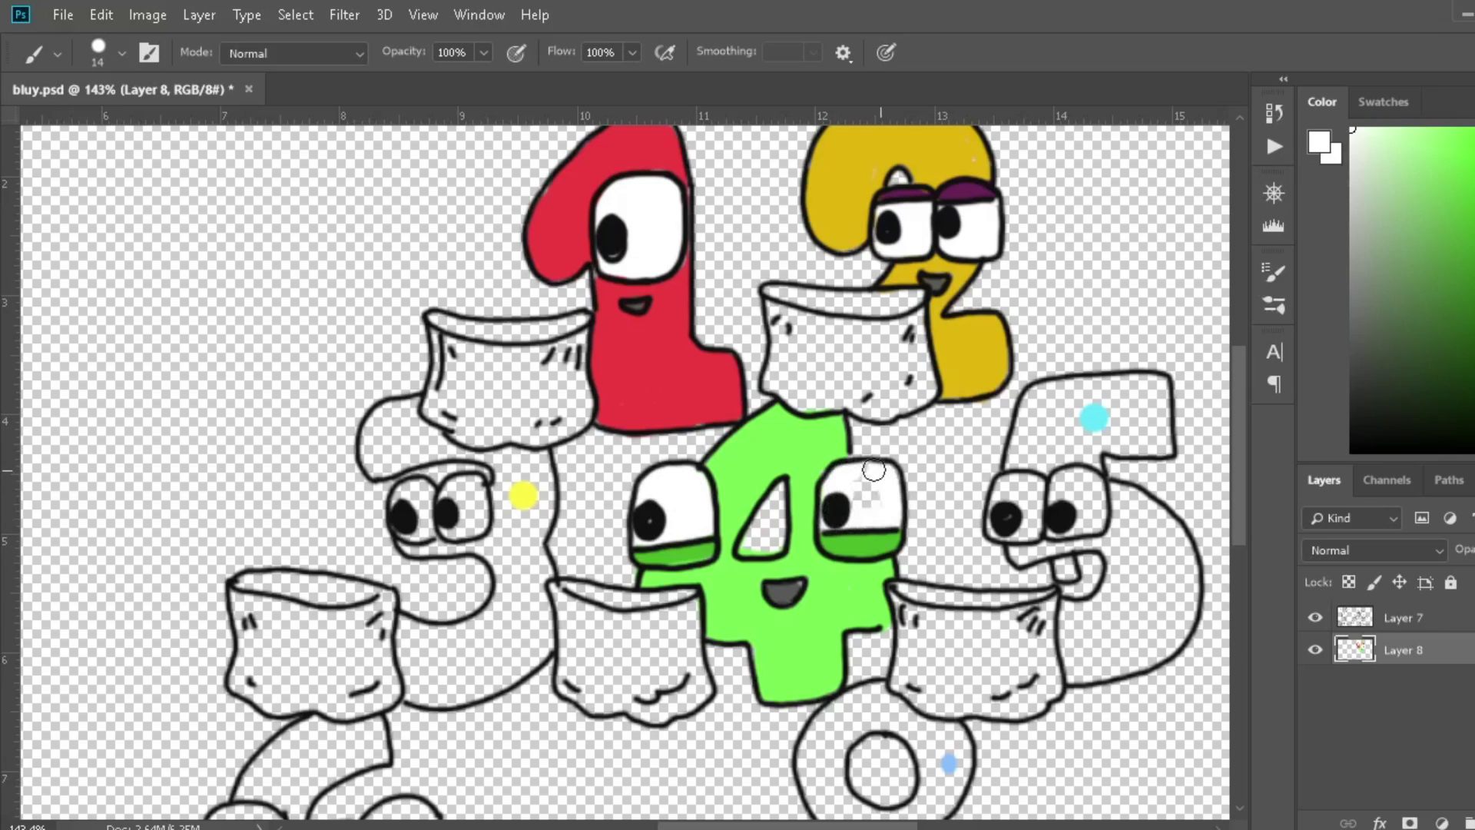
- Fill the number 3 with the yellow of its sample dot and color its eyes white
key(i)
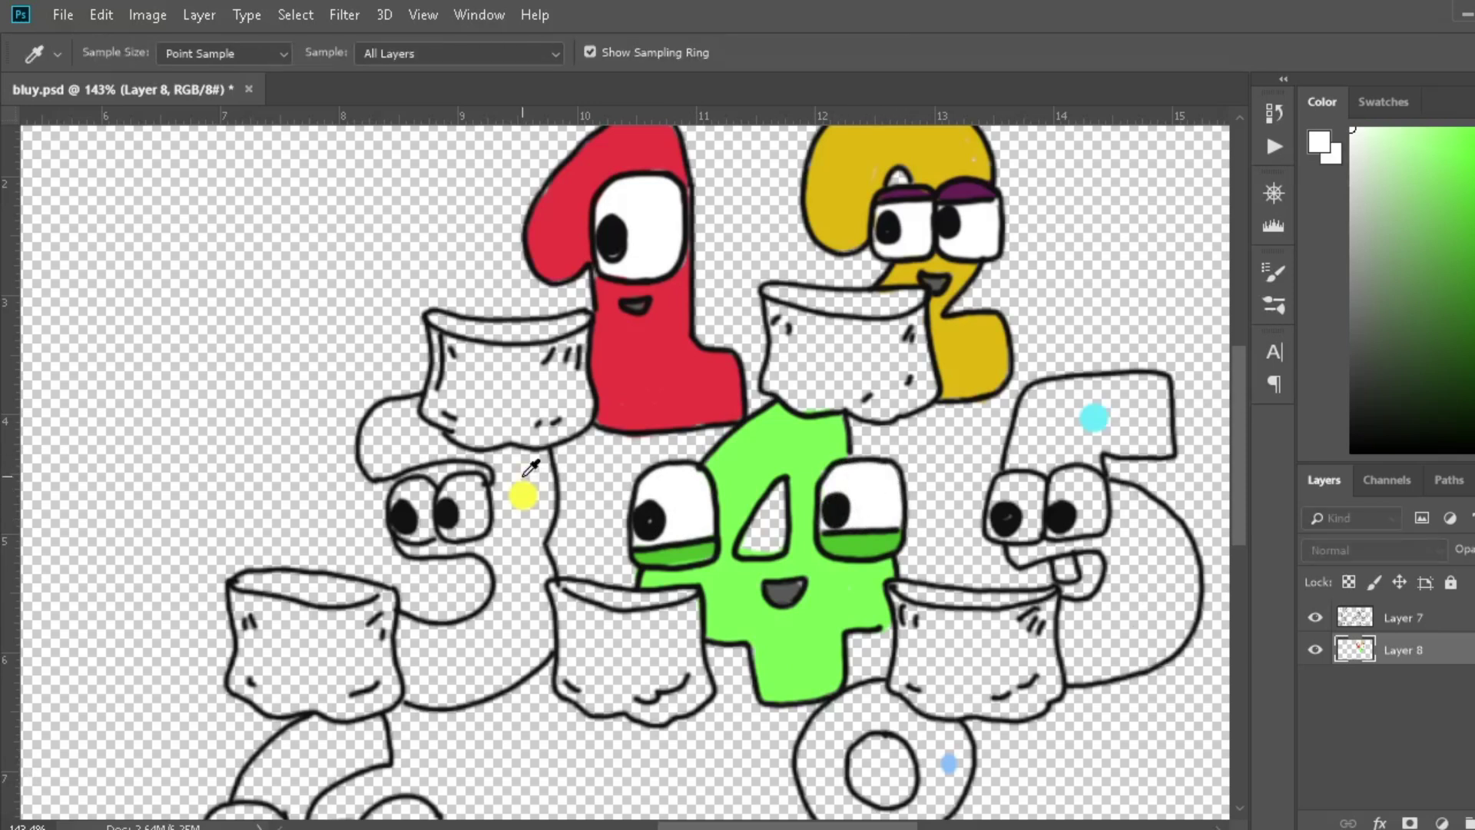
click(524, 490)
key(b)
mouse_move(419, 415)
mouse_down()
mouse_move(376, 435)
mouse_move(494, 451)
mouse_move(540, 515)
mouse_move(540, 502)
mouse_move(465, 543)
mouse_move(520, 514)
mouse_move(536, 648)
mouse_move(417, 697)
mouse_move(513, 557)
mouse_move(429, 643)
mouse_move(526, 627)
mouse_up()
key(i)
click(1353, 131)
key(b)
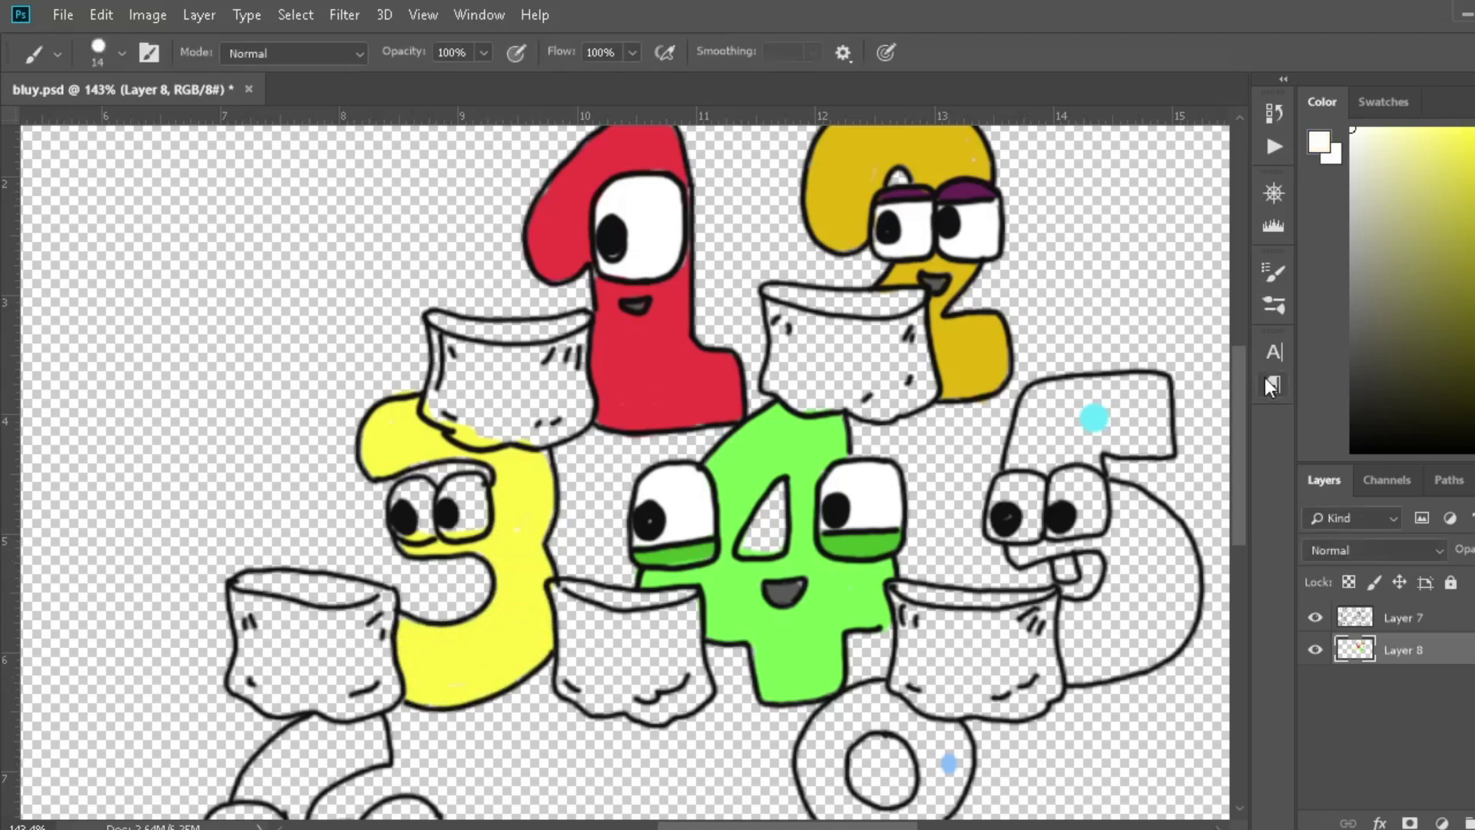
- Fill the body of the number 6 with light purple
scroll(430, 507, down, 3)
key(i)
click(370, 722)
key(b)
mouse_move(377, 503)
mouse_down()
mouse_move(331, 550)
mouse_move(390, 746)
mouse_move(362, 677)
mouse_move(358, 753)
mouse_move(263, 700)
mouse_move(297, 643)
mouse_move(339, 636)
mouse_move(345, 726)
mouse_move(292, 733)
mouse_up()
mouse_move(358, 508)
mouse_down()
mouse_move(244, 575)
mouse_move(292, 537)
mouse_move(231, 621)
mouse_move(275, 601)
mouse_up()
- Color the 6's eyes white and its lower eyelids dark purple
click(1353, 129)
drag(378, 600, 412, 633)
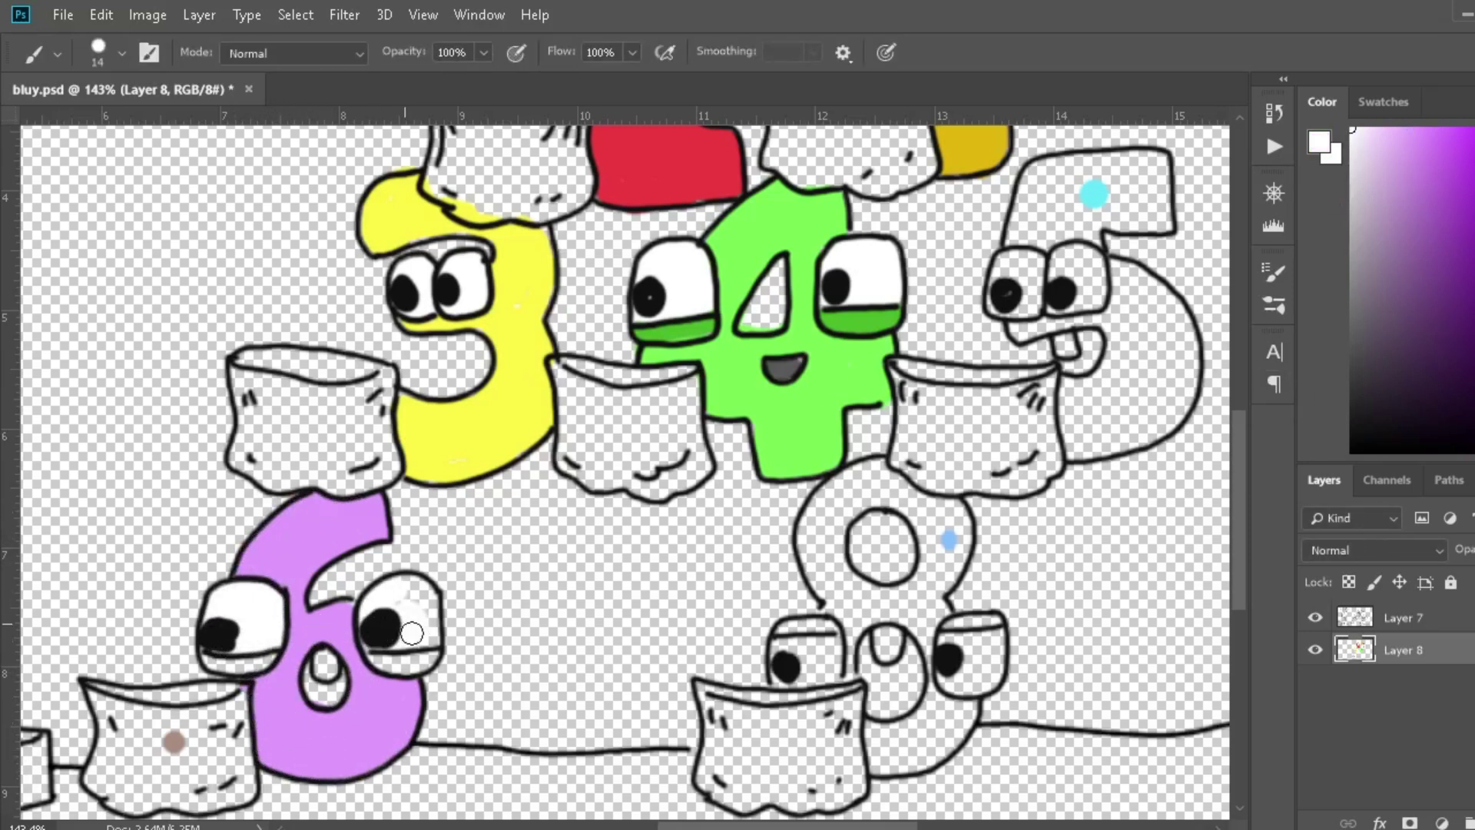
click(1466, 188)
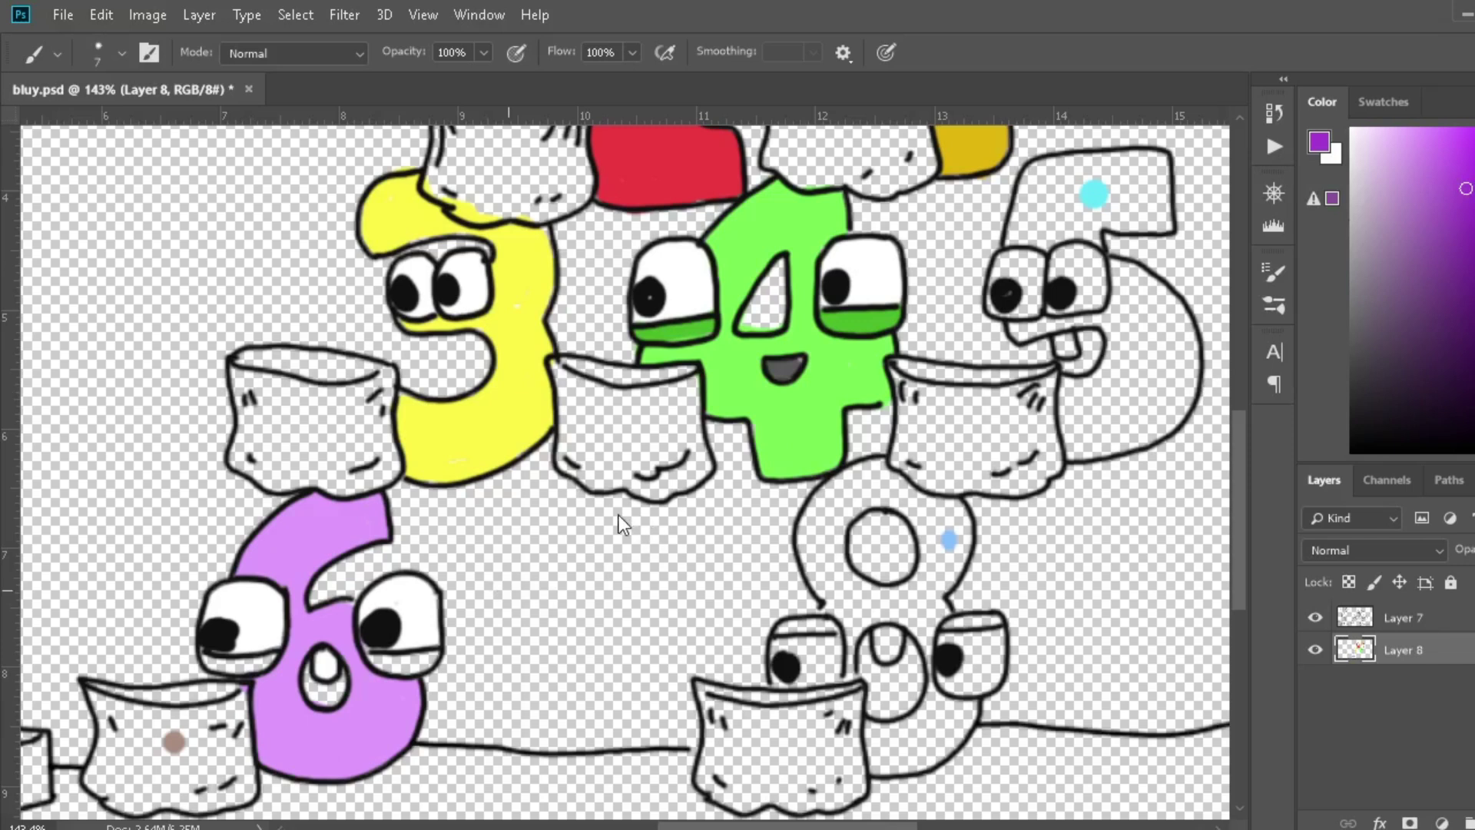
- Fill the body of the number 5 with the cyan of its sample dot, using a larger brush
drag(734, 826, 784, 826)
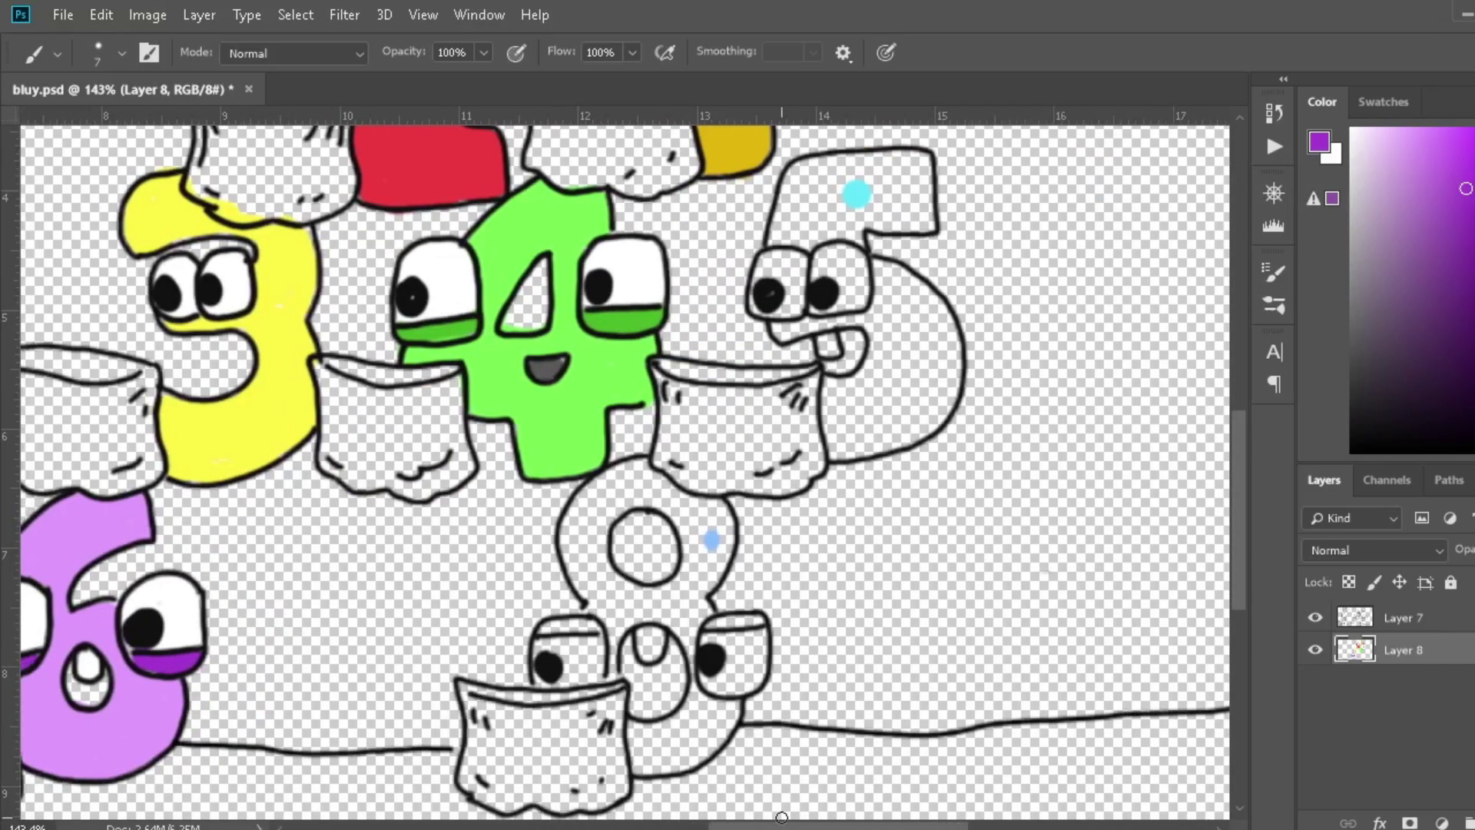
drag(1239, 511, 1239, 469)
alt+click(857, 342)
key(bracketright)
key(bracketright)
key(bracketright)
key(bracketright)
mouse_move(883, 338)
mouse_down()
mouse_move(919, 362)
mouse_move(877, 315)
mouse_move(852, 385)
mouse_move(793, 359)
mouse_move(831, 360)
mouse_move(882, 464)
mouse_move(943, 481)
mouse_move(942, 549)
mouse_move(884, 468)
mouse_move(879, 553)
mouse_move(850, 586)
mouse_up()
- Color the eyes and teeth of the number 5 white
key(i)
click(34, 750)
key(b)
mouse_move(846, 403)
mouse_down()
mouse_move(822, 445)
mouse_move(780, 449)
mouse_up()
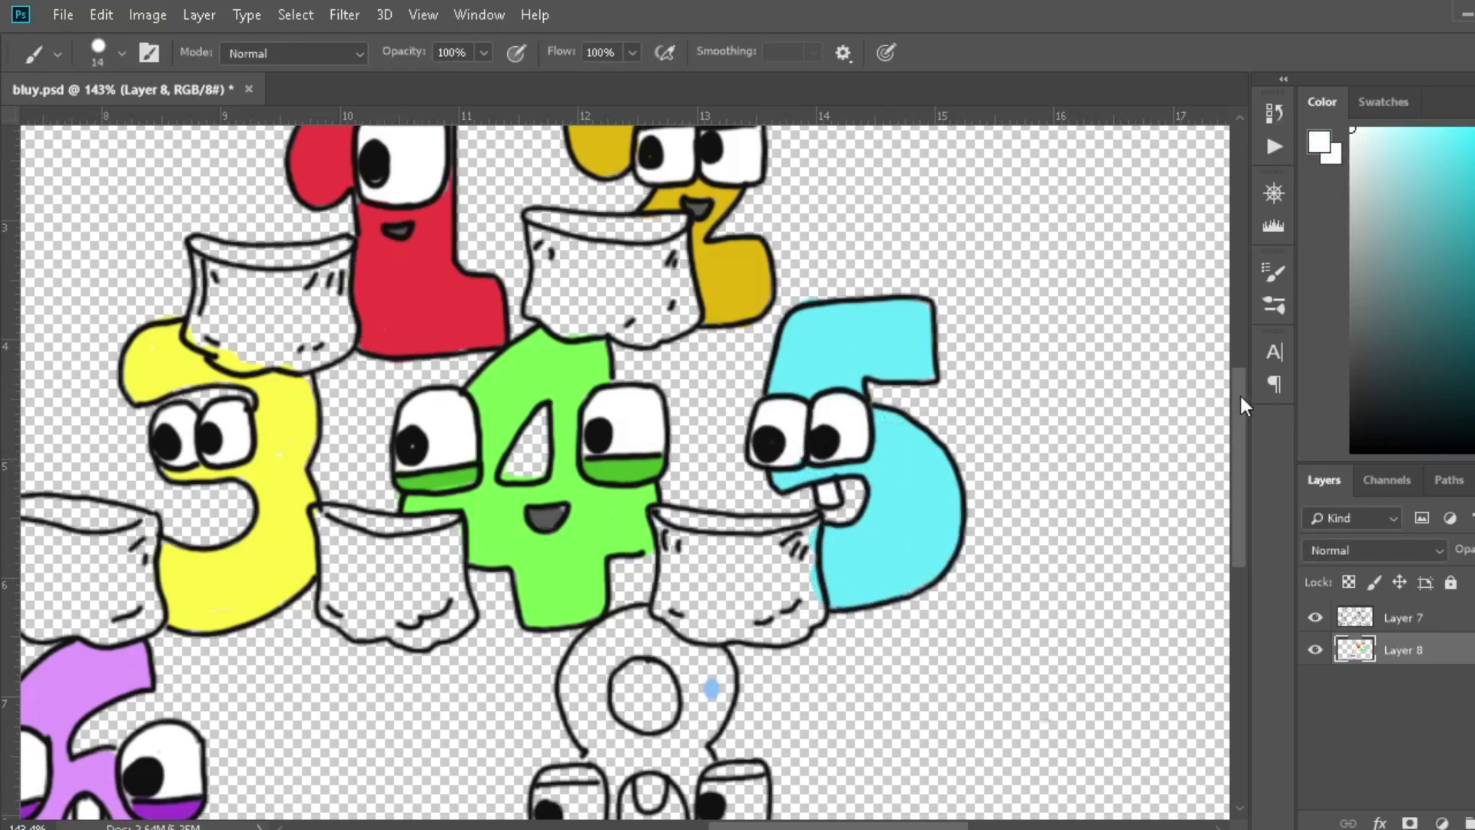
- Fill the number 8 with light blue, then color its eyes white with darker blue upper eyelids
drag(1241, 397, 1241, 431)
key(i)
click(711, 569)
key(b)
mouse_move(712, 580)
mouse_down()
mouse_move(715, 537)
mouse_move(642, 504)
mouse_move(591, 584)
mouse_move(676, 619)
mouse_move(615, 700)
mouse_move(726, 731)
mouse_move(705, 734)
mouse_move(743, 676)
mouse_move(755, 703)
mouse_up()
drag(590, 677, 565, 700)
drag(654, 672, 461, 653)
- Fill the fronts of all the sacks beside the numbers with greyish brown
alt+click(990, 376)
mouse_move(263, 689)
mouse_down()
mouse_move(338, 692)
mouse_move(284, 691)
mouse_move(277, 741)
mouse_move(361, 692)
mouse_move(325, 728)
mouse_move(353, 665)
mouse_up()
alt+click(310, 705)
key(bracketleft)
mouse_move(734, 667)
mouse_down()
mouse_move(767, 748)
mouse_move(762, 723)
mouse_up()
mouse_move(888, 415)
mouse_down()
mouse_move(1002, 464)
mouse_move(931, 504)
mouse_move(906, 482)
mouse_move(924, 459)
mouse_move(978, 486)
mouse_up()
mouse_move(624, 415)
mouse_down()
mouse_move(719, 422)
mouse_move(716, 471)
mouse_move(686, 504)
mouse_move(622, 481)
mouse_move(695, 427)
mouse_up()
mouse_move(885, 178)
mouse_down()
mouse_move(904, 241)
mouse_move(860, 201)
mouse_move(796, 253)
mouse_move(876, 223)
mouse_up()
mouse_move(624, 196)
mouse_down()
mouse_move(628, 275)
mouse_move(530, 230)
mouse_move(576, 265)
mouse_up()
mouse_move(361, 407)
mouse_down()
mouse_move(473, 453)
mouse_move(362, 496)
mouse_move(461, 445)
mouse_move(417, 470)
mouse_up()
- Color the inner openings of the sacks a darker brown
alt+click(452, 421)
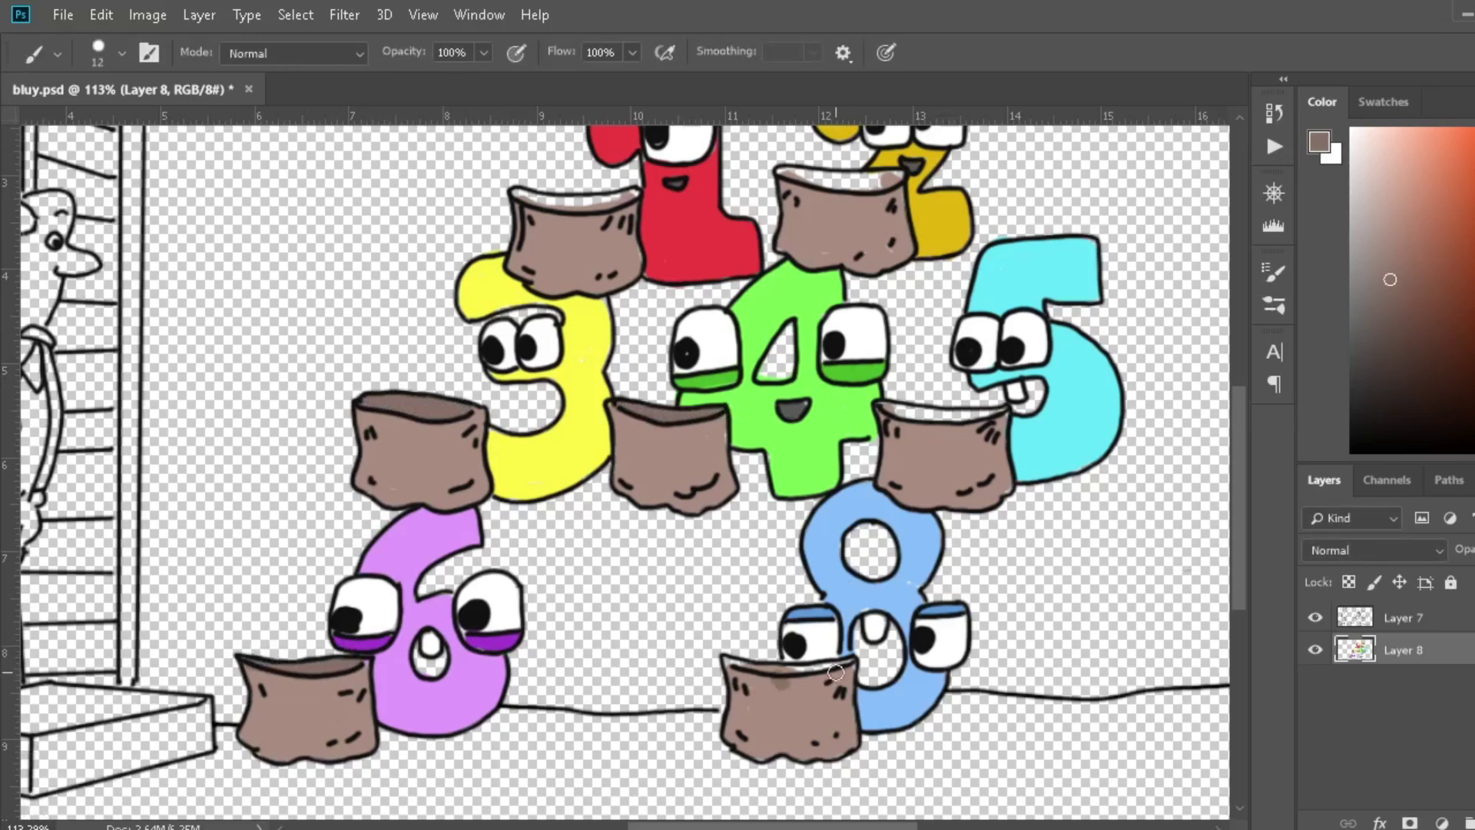
drag(836, 673, 726, 667)
scroll(953, 422, up, 5)
drag(799, 393, 870, 391)
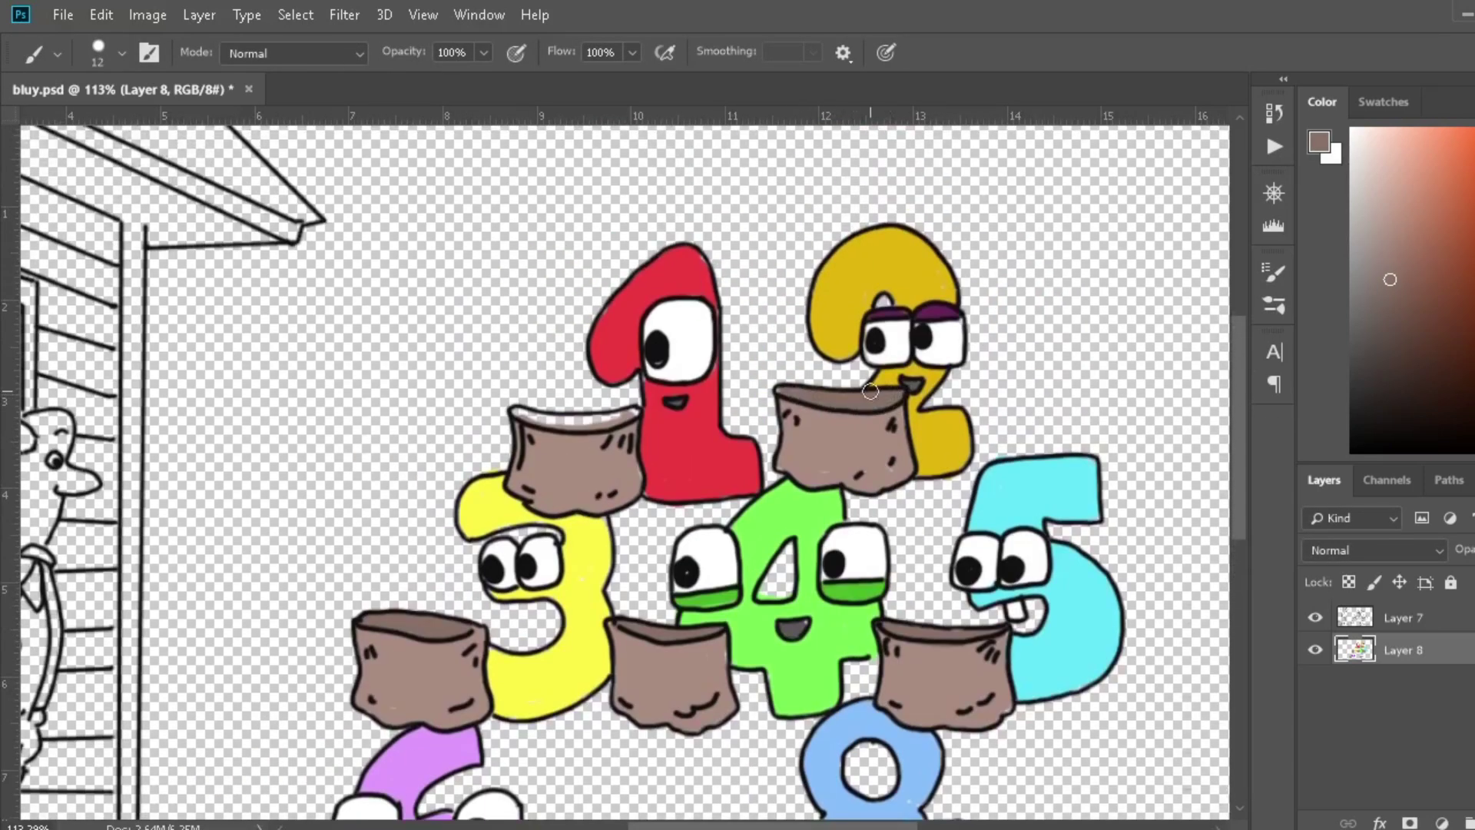
alt+click(590, 457)
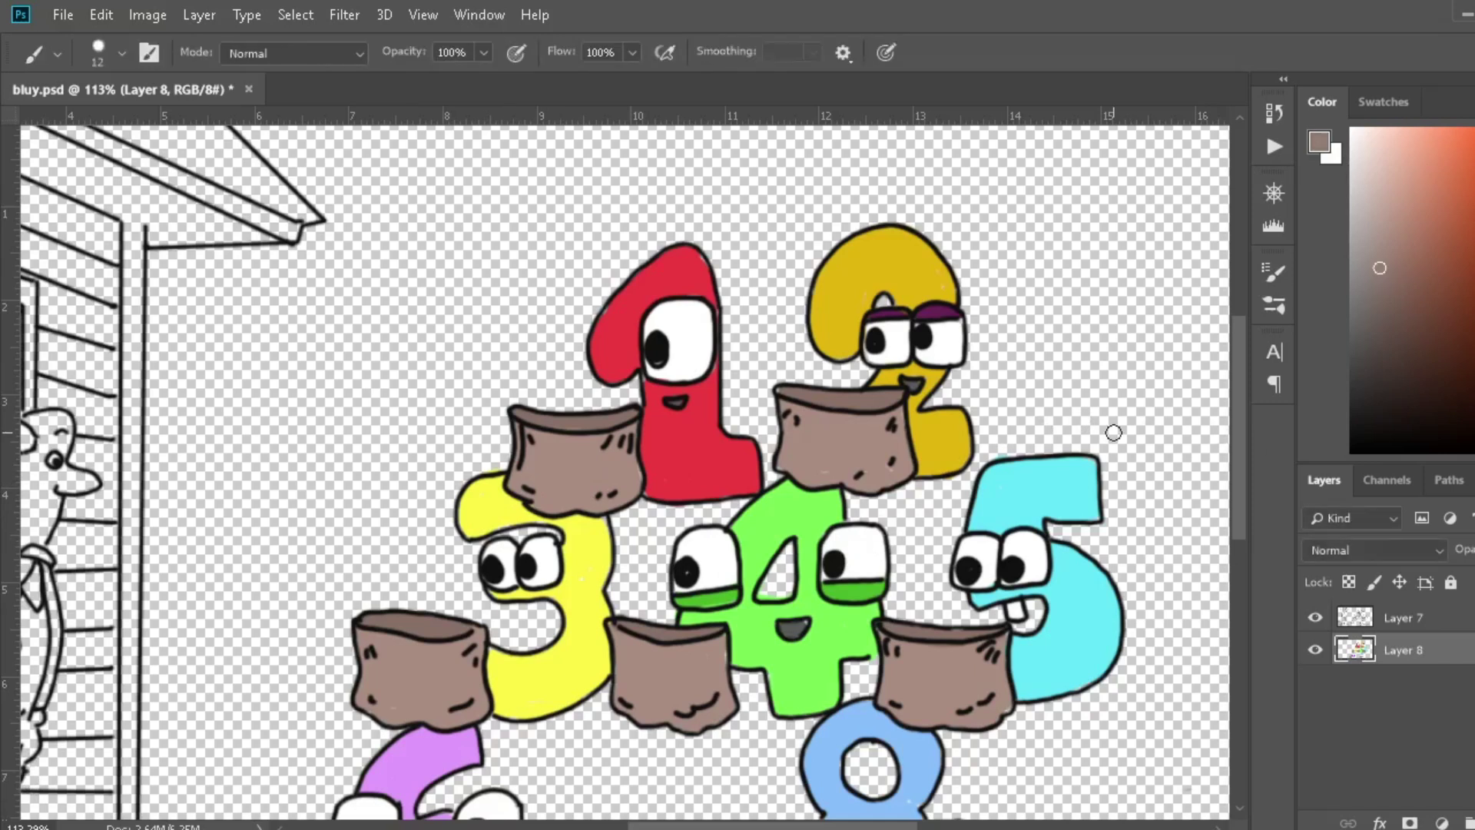
- Fill the faces of the man and woman in the doorway with a peach skin tone
drag(1244, 444, 1240, 402)
drag(972, 555, 950, 486)
scroll(712, 811, left, 5)
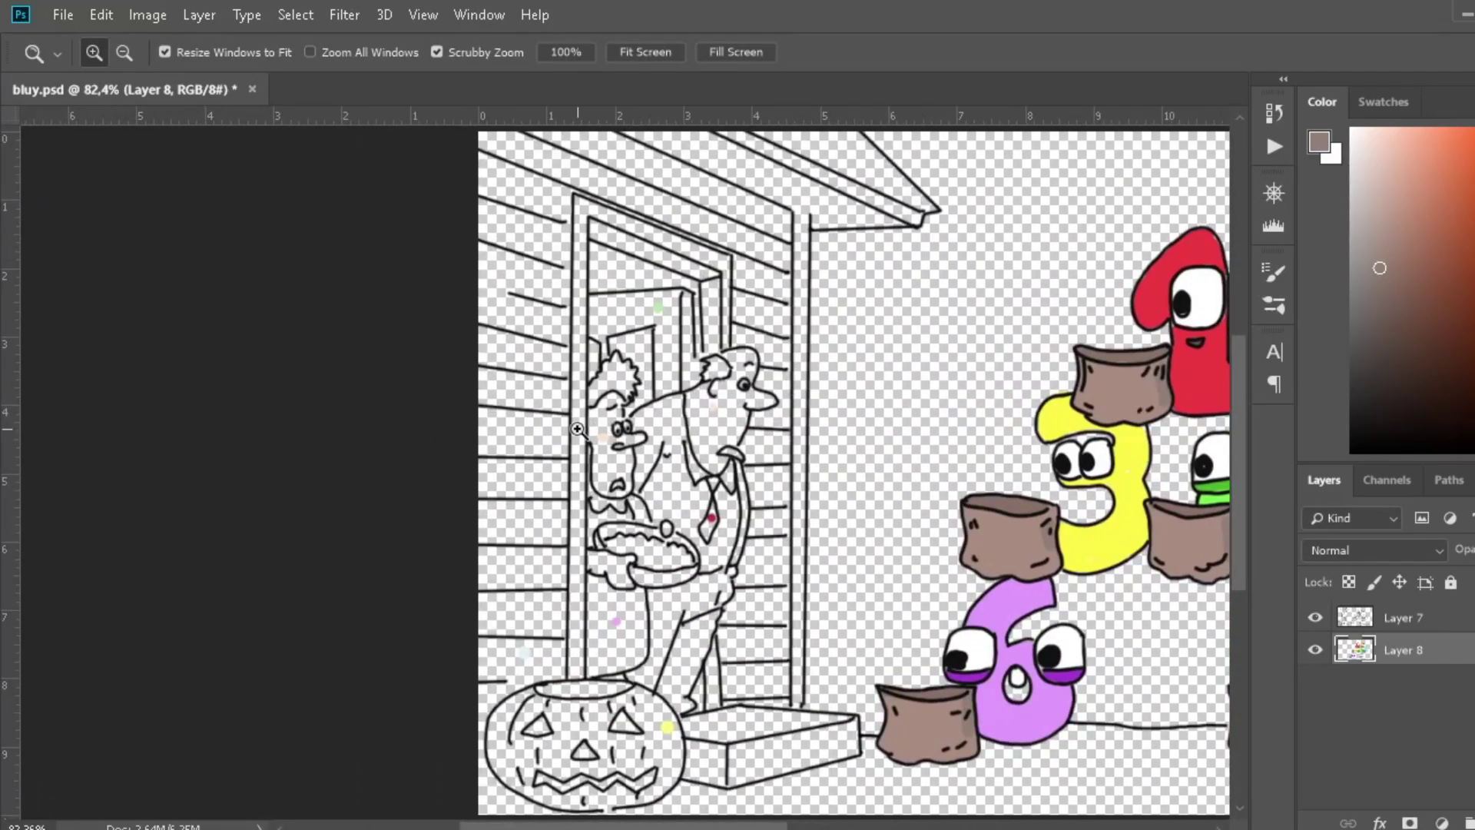
alt+click(603, 438)
drag(598, 440, 612, 404)
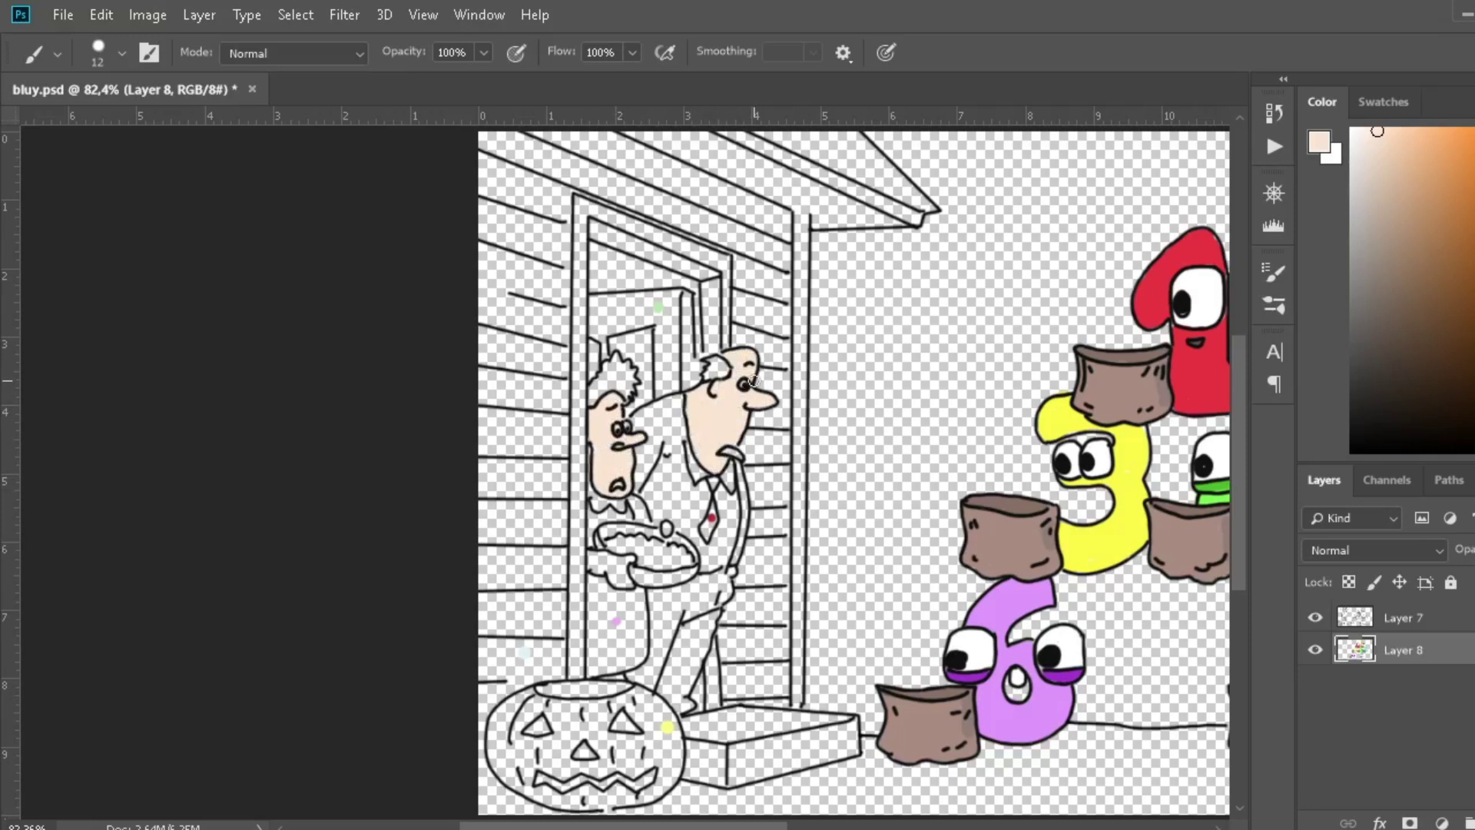
- Color the couple's hair orange-brown
key(i)
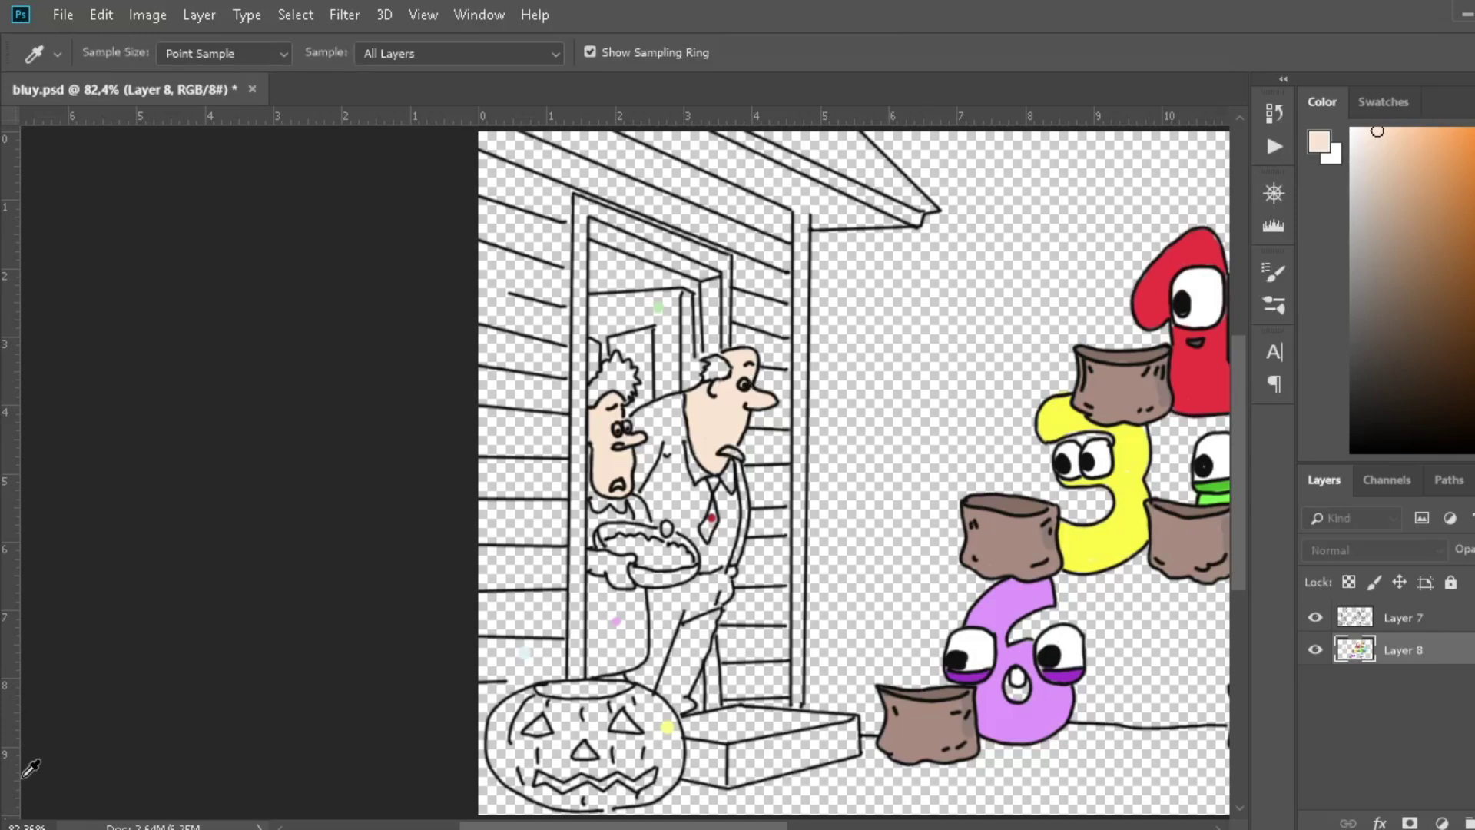
click(1219, 332)
key(b)
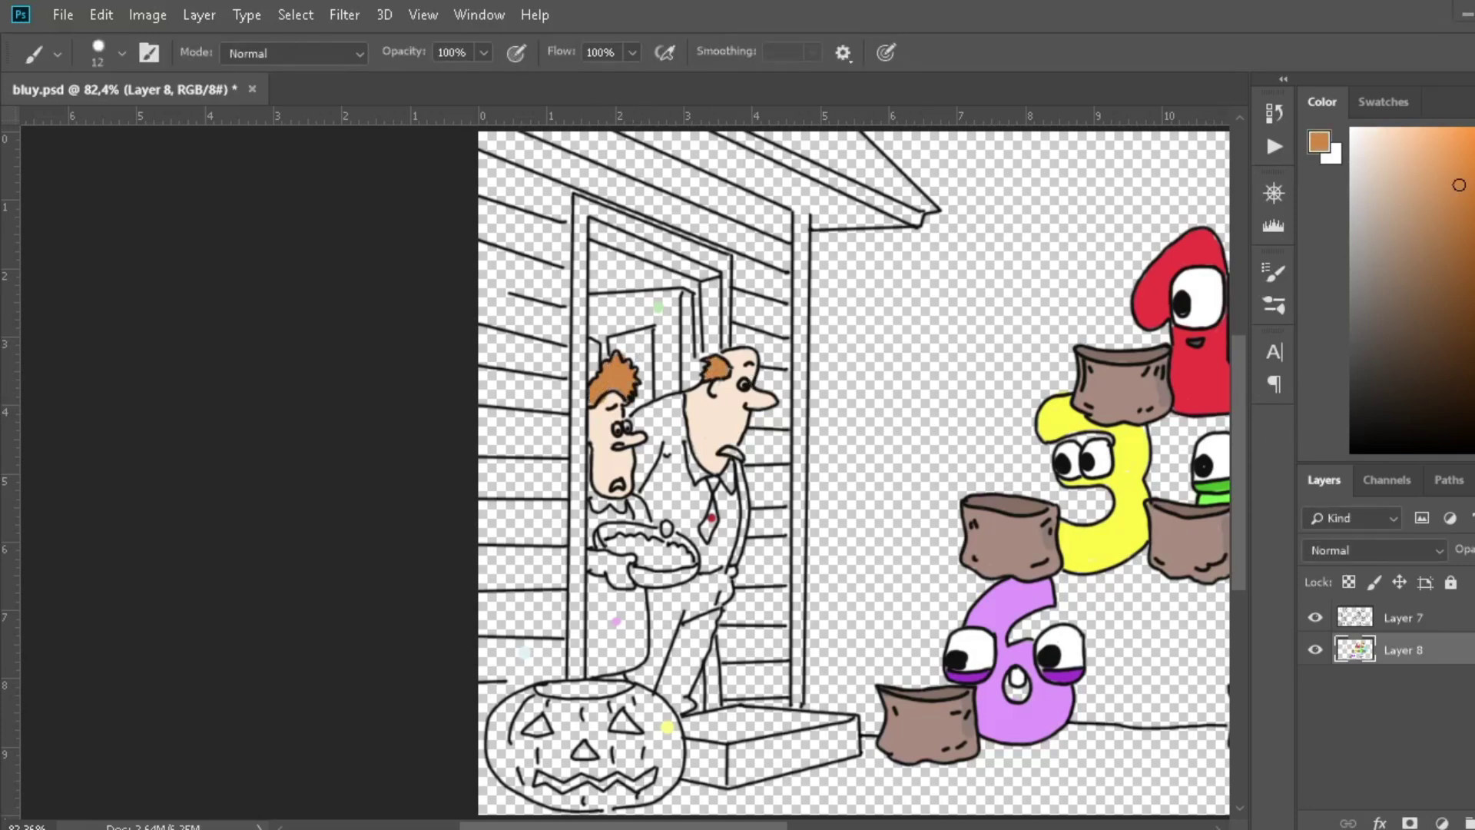
- Color the woman's hand holding the bowl with the same peach skin tone
key(z)
click(849, 322)
key(i)
click(1298, 441)
key(b)
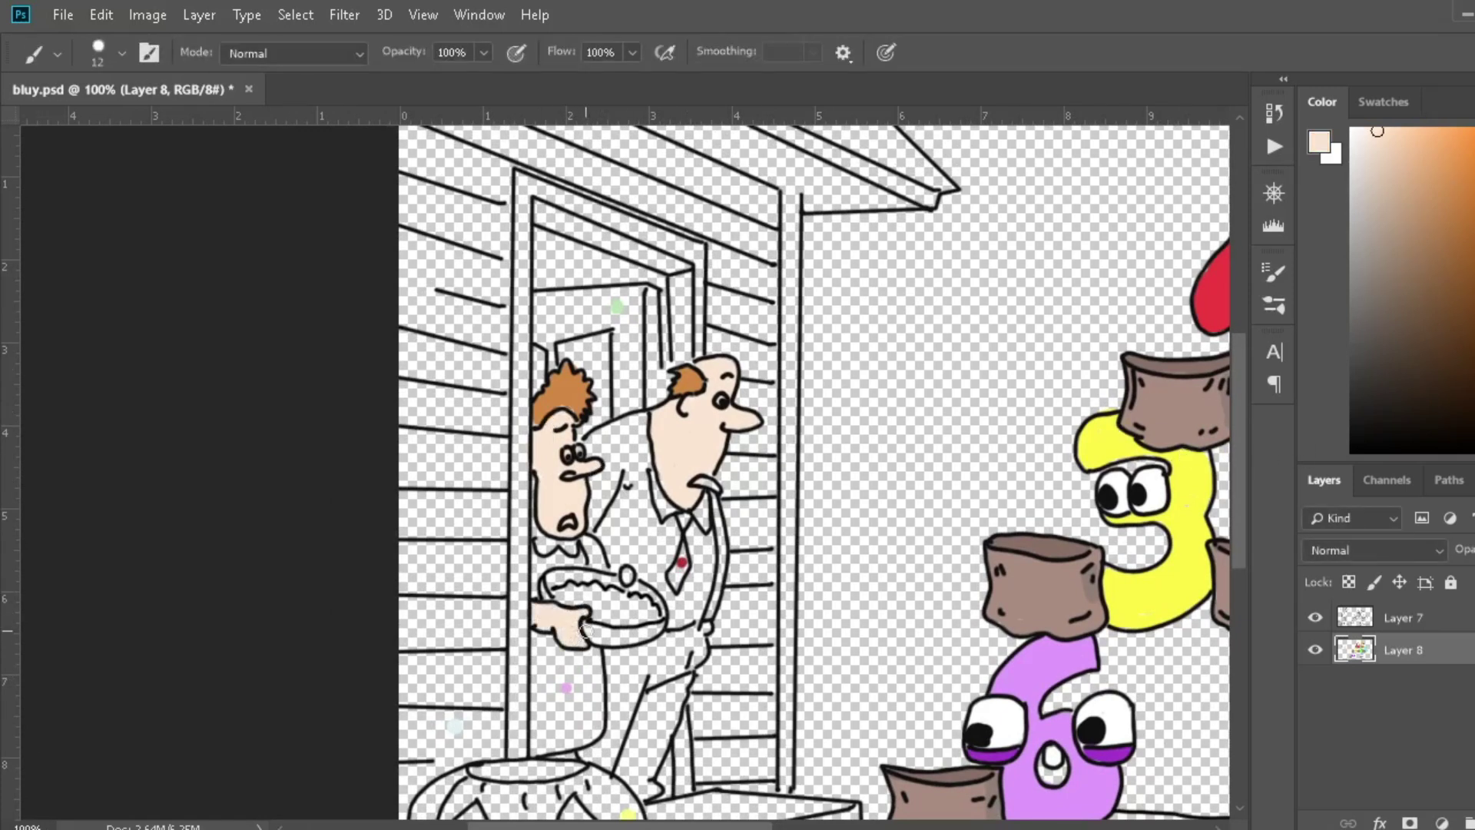
- Fill the woman's dress with pinkish lilac
alt+click(536, 639)
mouse_move(594, 666)
mouse_down()
mouse_move(590, 734)
mouse_move(536, 647)
mouse_move(587, 723)
mouse_up()
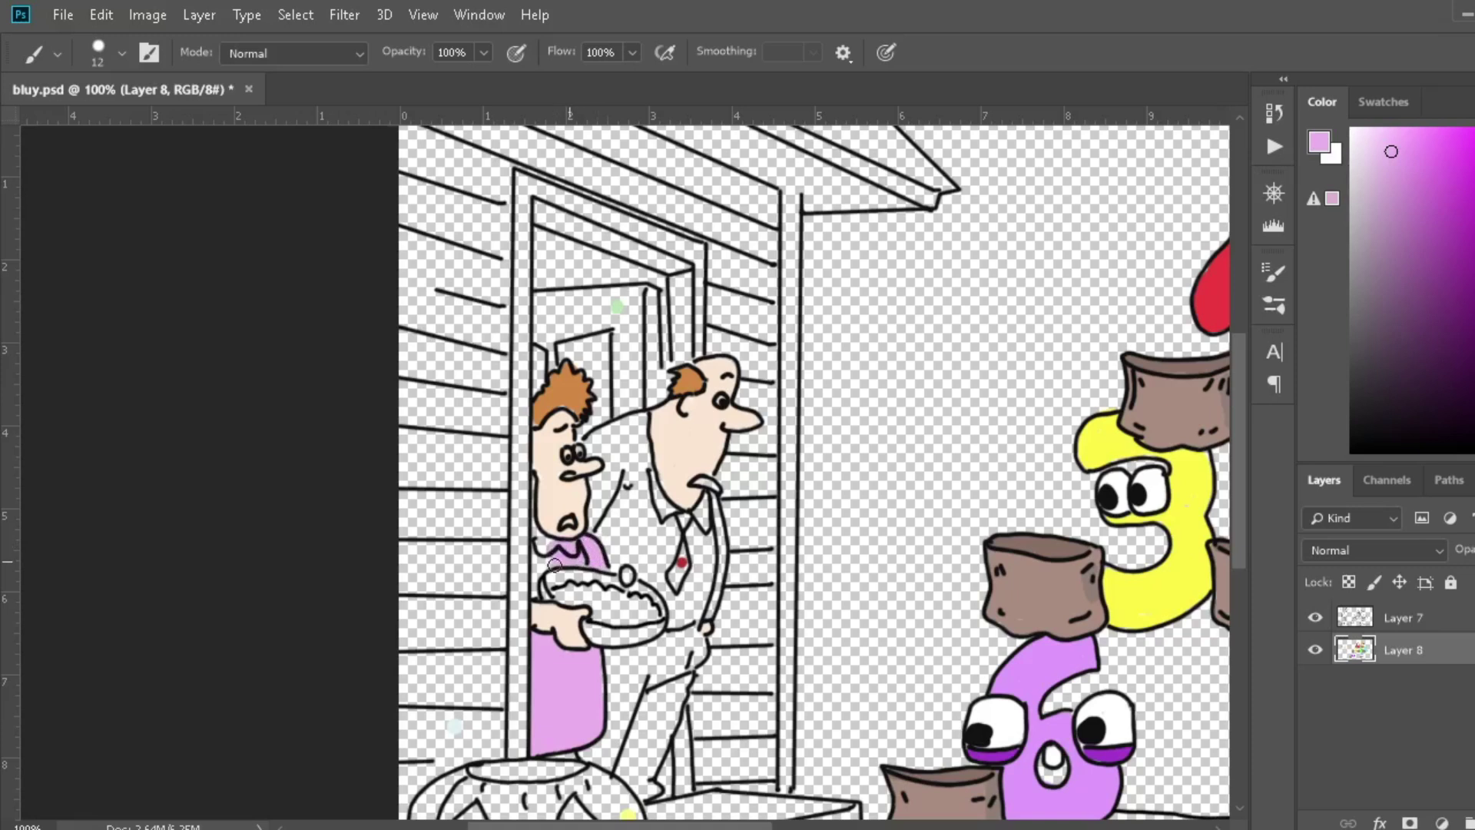
alt+click(627, 575)
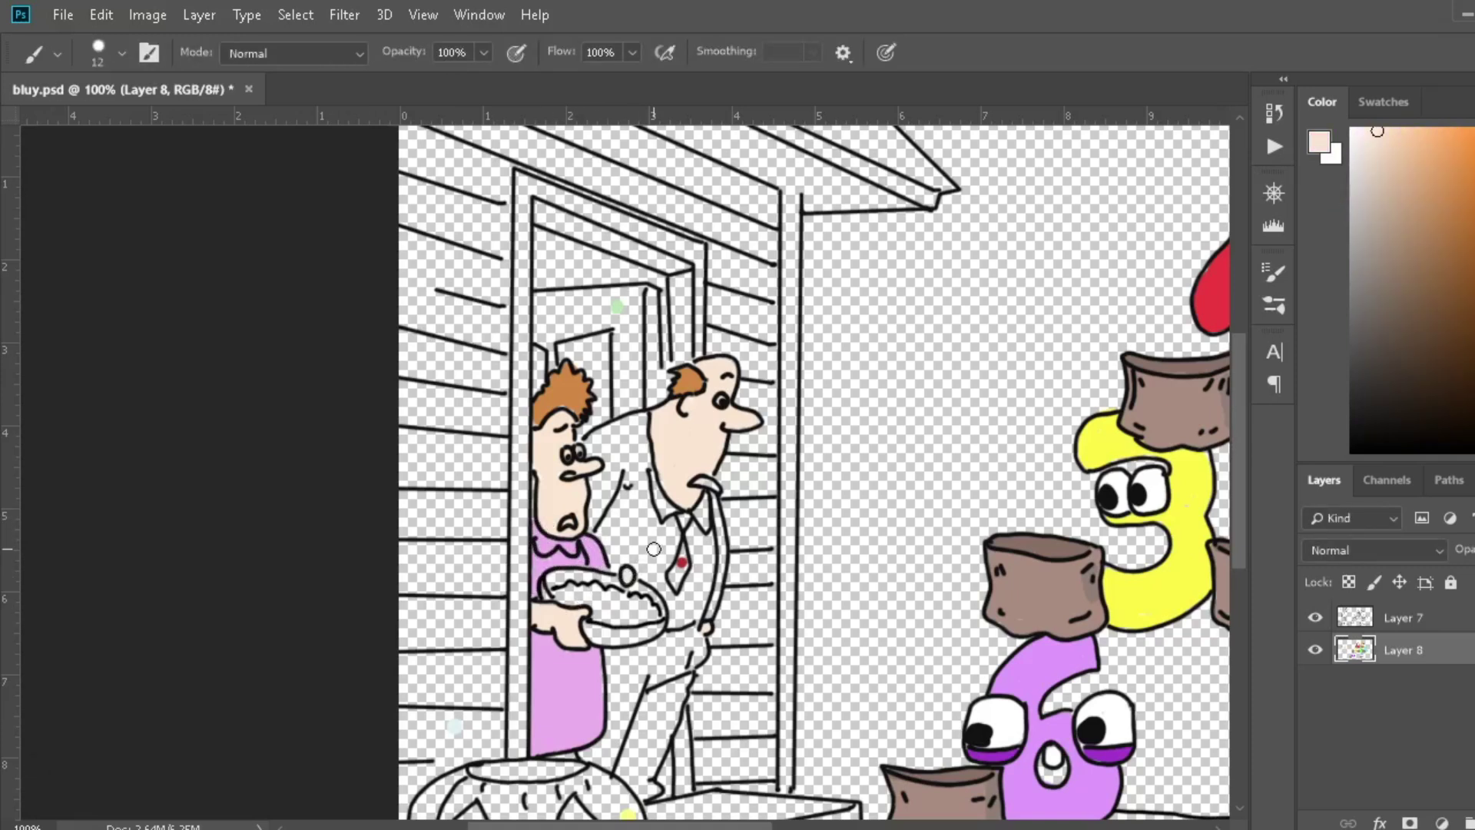
- Fill the man's shirt and sleeves with a very light grey
alt+click(653, 549)
drag(653, 513, 624, 425)
drag(676, 622, 712, 501)
key(bracketright)
drag(607, 486, 677, 585)
- Color the man's tie red, his collar light blue and his moustache grey
alt+click(681, 563)
alt+click(29, 756)
alt+click(701, 484)
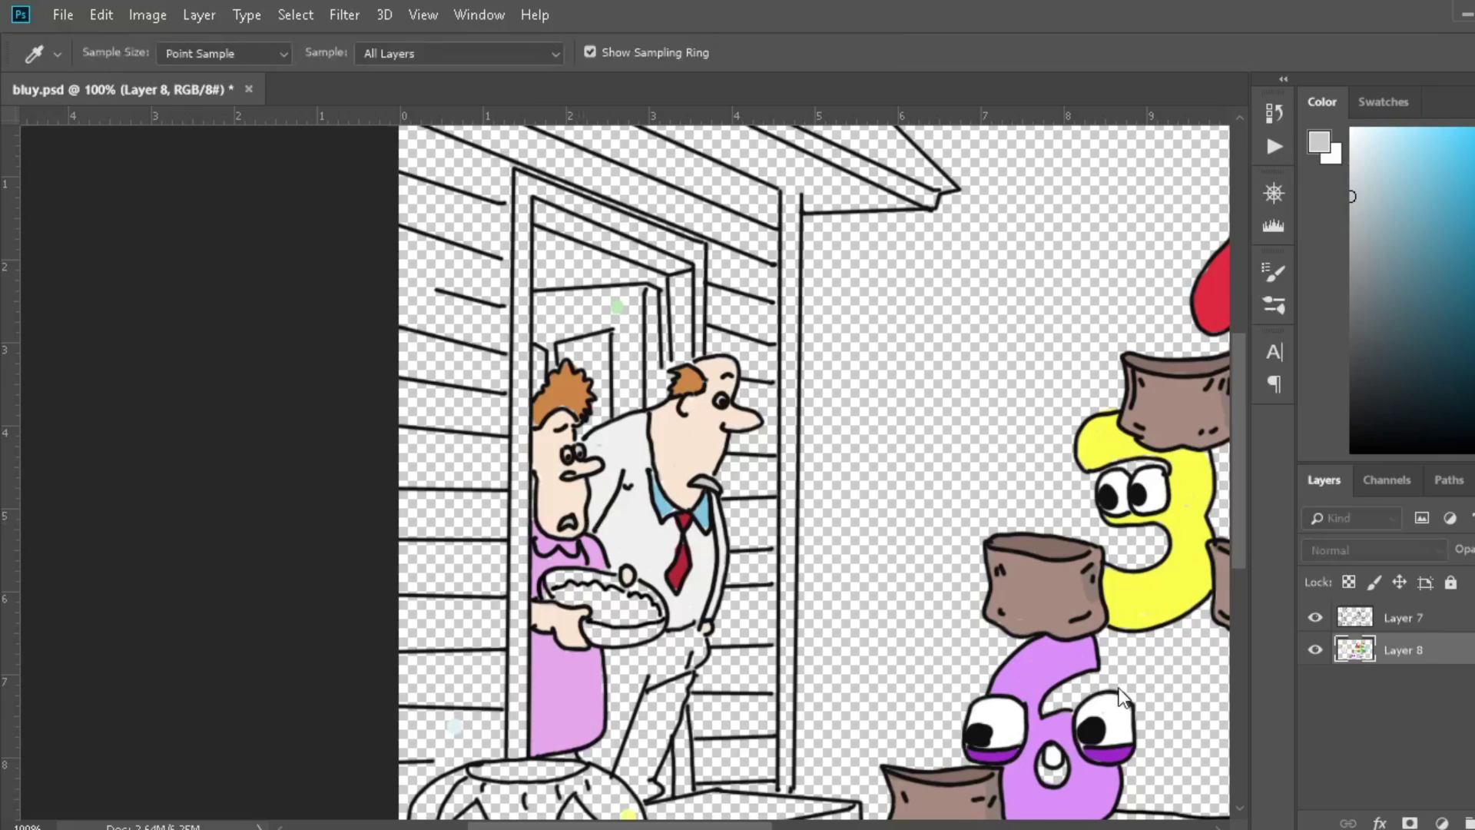
- Color the woman's bowl golden brown and fill its contents with purple
alt+click(642, 613)
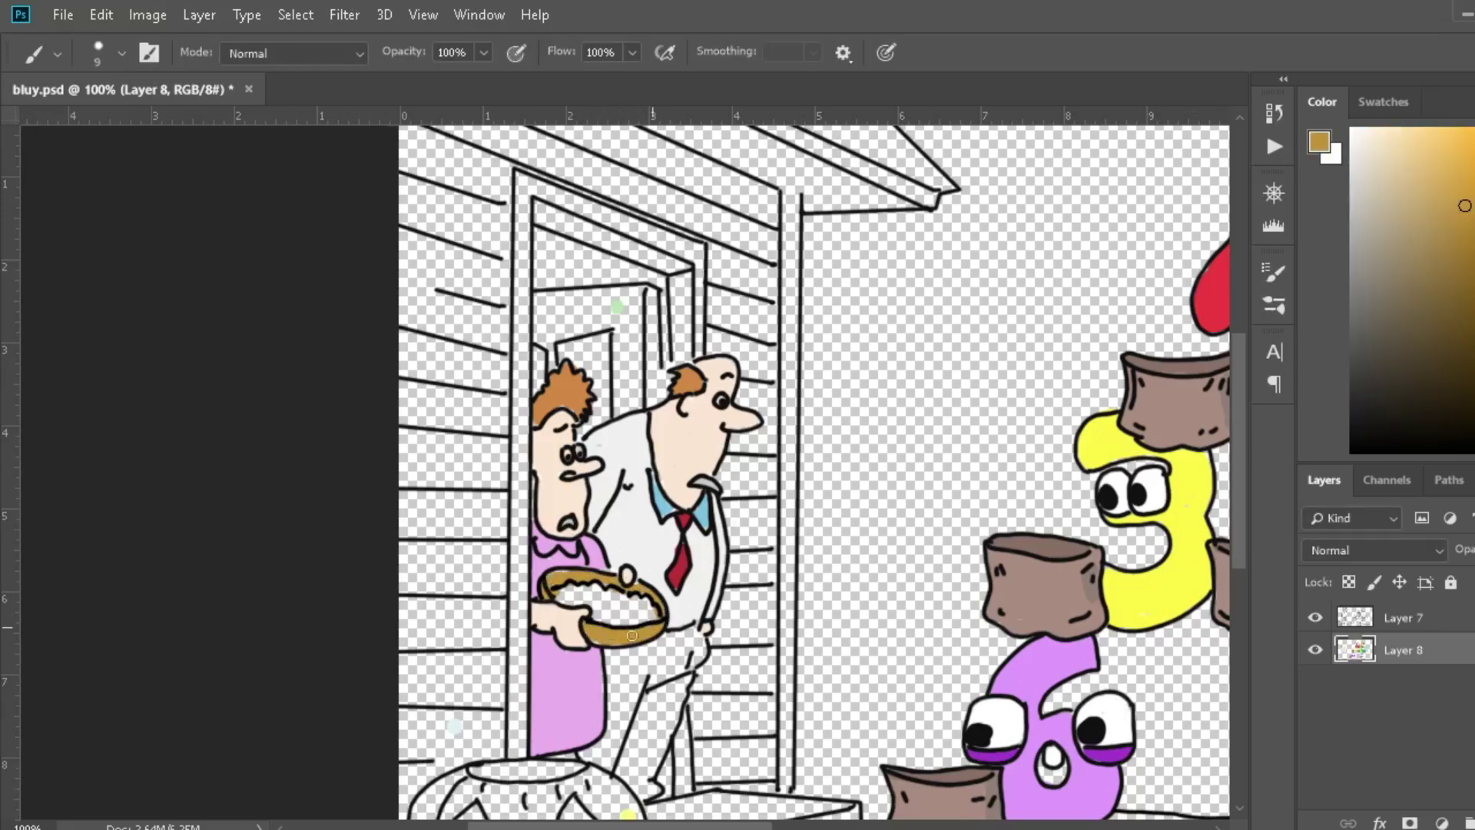
key(alt)
click(1311, 432)
drag(655, 614, 618, 597)
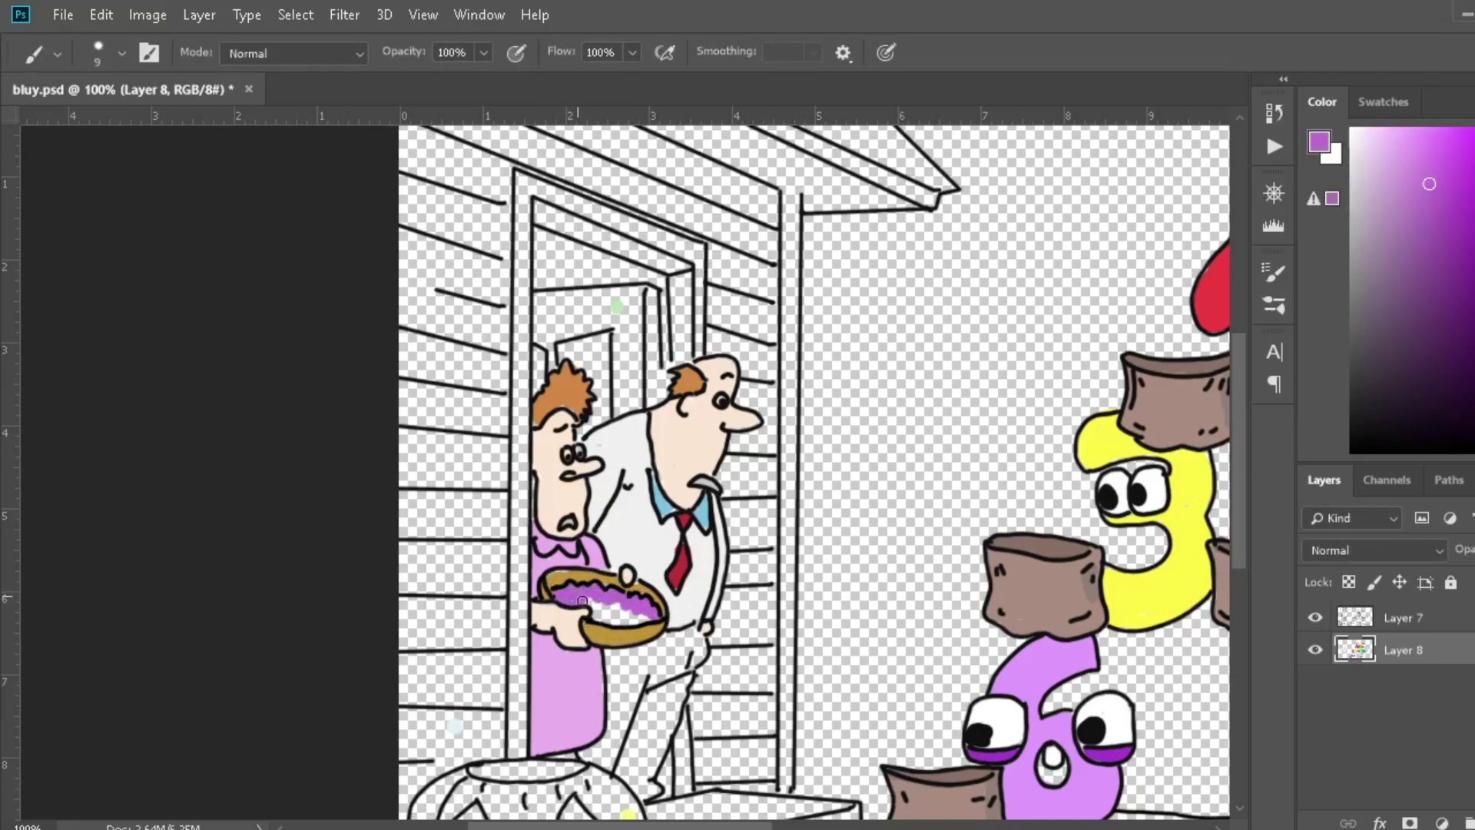
- Fill the man's trousers with violet-blue
click(1284, 434)
click(680, 649)
drag(701, 633, 646, 796)
mouse_move(694, 632)
mouse_down()
mouse_move(614, 678)
mouse_move(624, 658)
mouse_move(647, 646)
mouse_move(666, 684)
mouse_move(644, 676)
mouse_move(591, 754)
mouse_move(634, 763)
mouse_move(666, 659)
mouse_up()
drag(1239, 406, 1239, 459)
click(43, 746)
click(1298, 434)
mouse_move(697, 480)
mouse_down()
mouse_move(650, 633)
mouse_move(588, 737)
mouse_move(553, 645)
mouse_move(529, 747)
mouse_up()
- Fill the pumpkin with pale yellow and shade it with a slightly darker yellow
click(29, 776)
alt+click(628, 661)
alt+click(529, 741)
mouse_move(511, 626)
mouse_down()
mouse_move(500, 655)
mouse_move(421, 658)
mouse_move(454, 684)
mouse_move(430, 638)
mouse_up()
- Color the pumpkin's top opening beige-grey and its carved eyes, nose and mouth grey
click(1370, 233)
drag(576, 614, 541, 615)
click(1353, 259)
key(bracketleft)
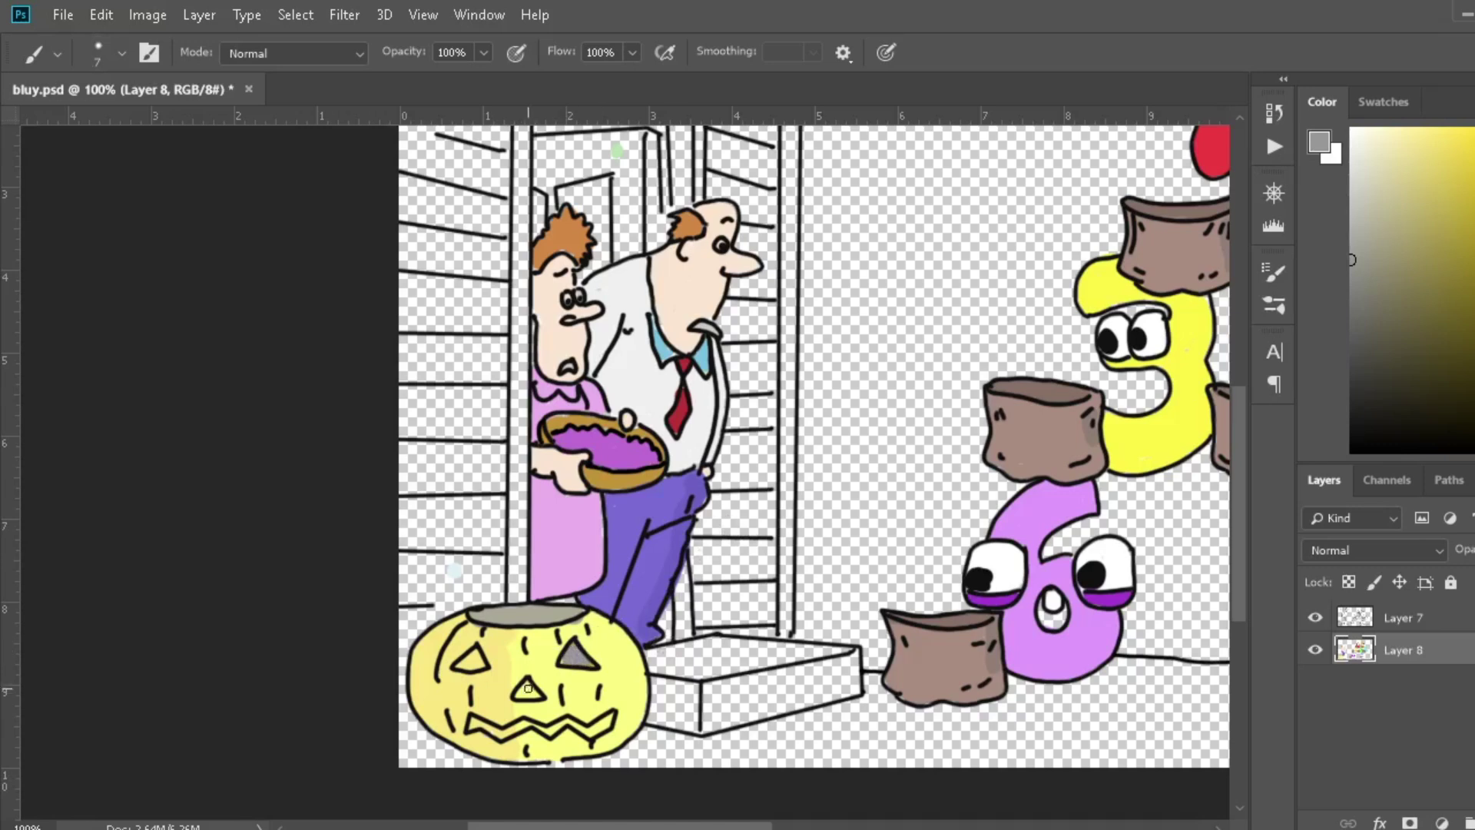
- Fill the interior wall behind the couple in the doorway with light green, using a larger brush
mouse_move(1075, 338)
mouse_down()
mouse_move(998, 333)
mouse_move(1083, 333)
mouse_up()
alt+click(431, 293)
key(bracketright)
key(bracketright)
key(bracketright)
mouse_move(352, 291)
mouse_down()
mouse_move(455, 292)
mouse_move(459, 385)
mouse_up()
drag(398, 345, 458, 294)
- Add a new layer beneath Layer 8 and paint the night sky dark grey with a much larger brush
drag(600, 275, 541, 271)
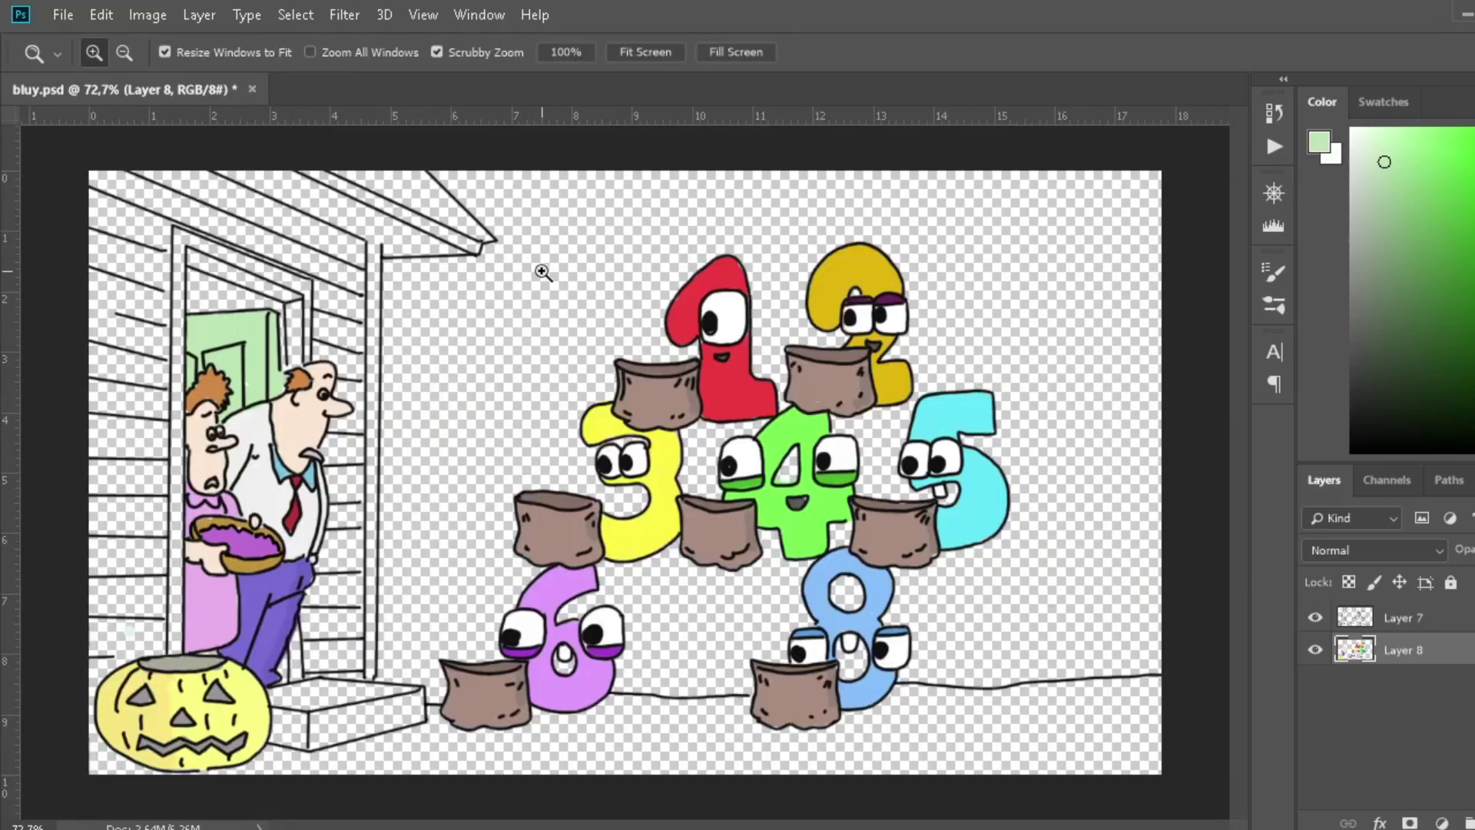
ctrl+click(1474, 822)
alt+click(773, 667)
key(bracketright)
key(bracketright)
key(bracketright)
key(bracketright)
key(bracketright)
key(bracketright)
key(bracketright)
key(bracketright)
mouse_move(708, 200)
mouse_down()
mouse_move(1138, 661)
mouse_move(776, 215)
mouse_move(1091, 369)
mouse_move(800, 183)
mouse_move(1148, 180)
mouse_up()
- Paint a pale yellow crescent moon in the upper corner of the dark sky
click(29, 762)
click(912, 449)
click(1108, 360)
mouse_move(1002, 201)
mouse_down()
mouse_move(1080, 282)
mouse_move(1080, 269)
mouse_up()
- Paint a medium grey band in the sky beside the dark area, using a larger brush
click(26, 754)
click(791, 599)
click(1108, 359)
key(bracketright)
key(bracketright)
key(bracketright)
key(bracketright)
key(bracketright)
mouse_move(589, 166)
mouse_down()
mouse_move(619, 365)
mouse_move(1004, 619)
mouse_move(615, 430)
mouse_move(953, 668)
mouse_move(522, 285)
mouse_move(909, 648)
mouse_up()
- Paint the sky between the house and the medium grey band light grey with an enlarged brush
click(1319, 142)
click(967, 591)
click(1283, 414)
key(bracketright)
key(bracketright)
key(bracketright)
mouse_move(446, 175)
mouse_down()
mouse_move(484, 309)
mouse_move(644, 665)
mouse_move(477, 352)
mouse_move(496, 597)
mouse_up()
click(21, 781)
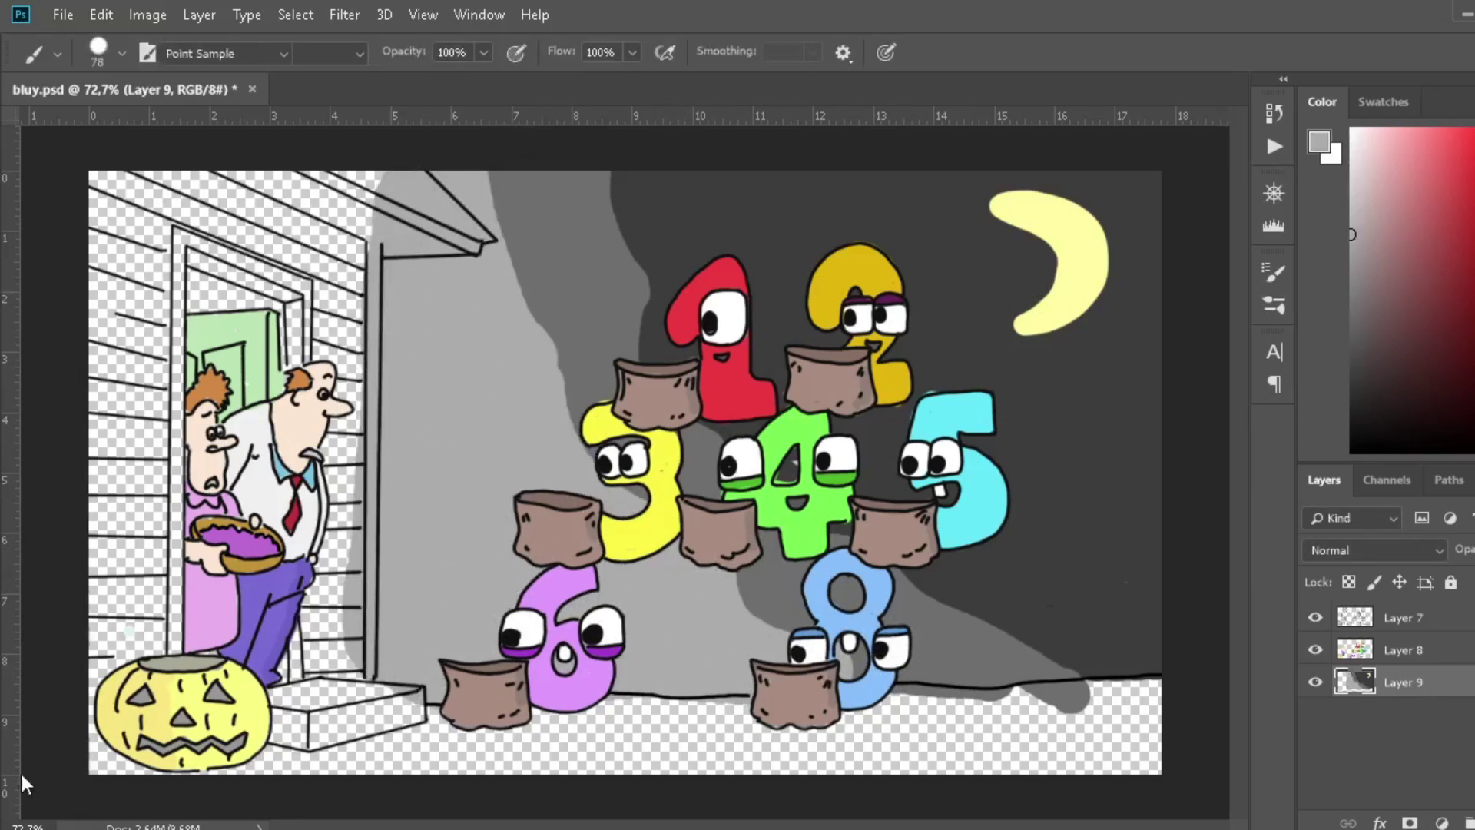
- Paint the house siding and the door surround very pale blue, and touch up the light grey sky beside the corner post
click(129, 630)
key(Return)
mouse_move(127, 204)
mouse_down()
mouse_move(339, 499)
mouse_move(124, 647)
mouse_move(361, 722)
mouse_move(193, 761)
mouse_move(169, 254)
mouse_move(285, 492)
mouse_move(353, 384)
mouse_move(339, 529)
mouse_up()
click(21, 780)
click(1270, 415)
drag(392, 296, 391, 432)
- Paint the porch roof and eaves muted light teal with an enlarged brush
click(21, 780)
click(169, 421)
click(1276, 427)
key(bracketright)
key(bracketright)
key(bracketright)
key(bracketright)
key(bracketright)
mouse_move(148, 163)
mouse_down()
mouse_move(248, 205)
mouse_move(461, 231)
mouse_move(414, 187)
mouse_up()
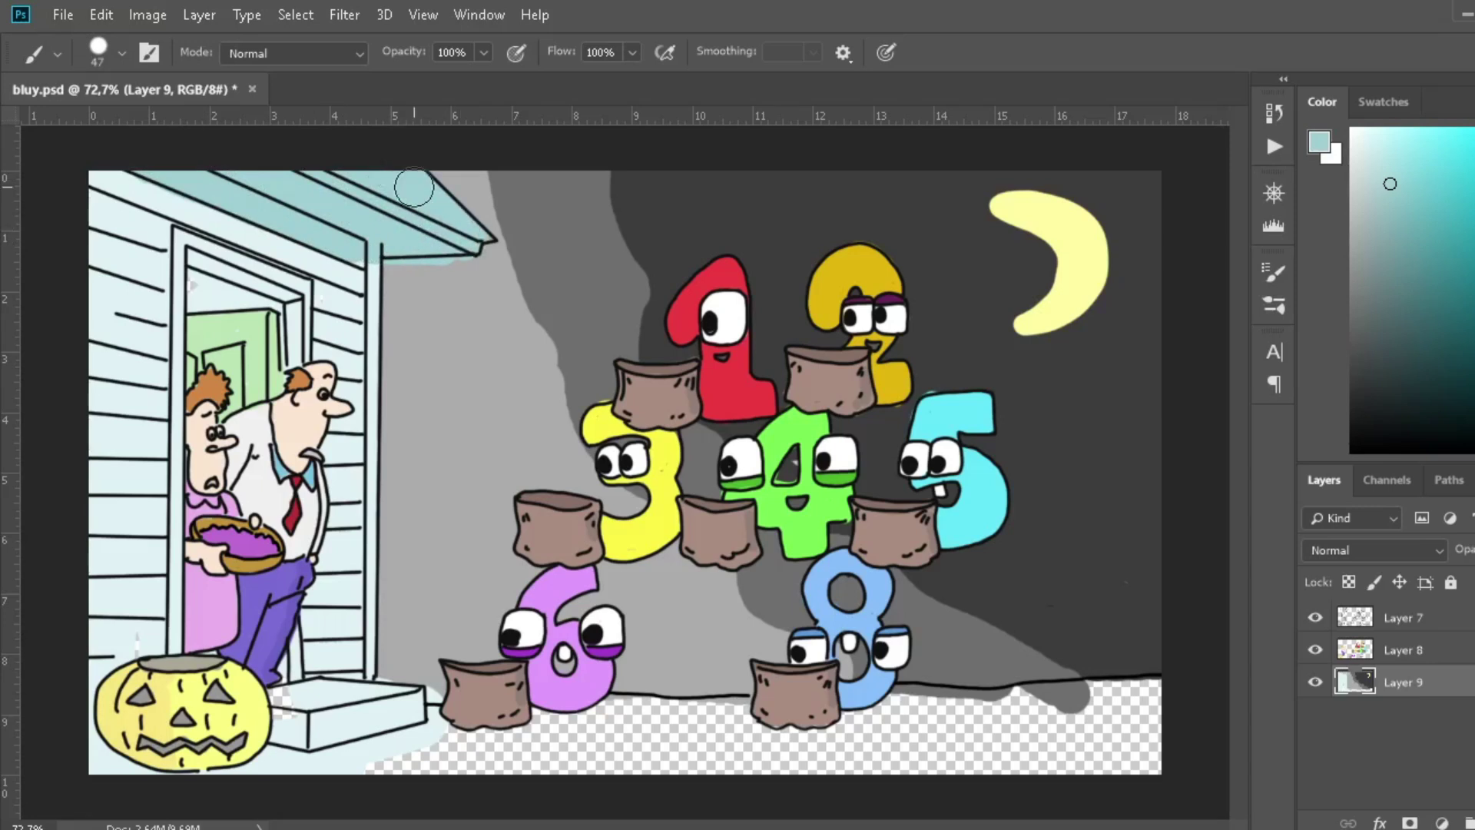
- Paint the house's corner post and the door frame in the roof's light teal
drag(373, 265, 371, 675)
drag(180, 236, 303, 289)
drag(302, 289, 295, 359)
drag(179, 244, 175, 650)
- Fill the recess above the green door with dark grey-teal, using a 20 px brush
click(22, 780)
click(130, 491)
click(1232, 417)
click(22, 780)
click(1205, 415)
drag(277, 305, 219, 304)
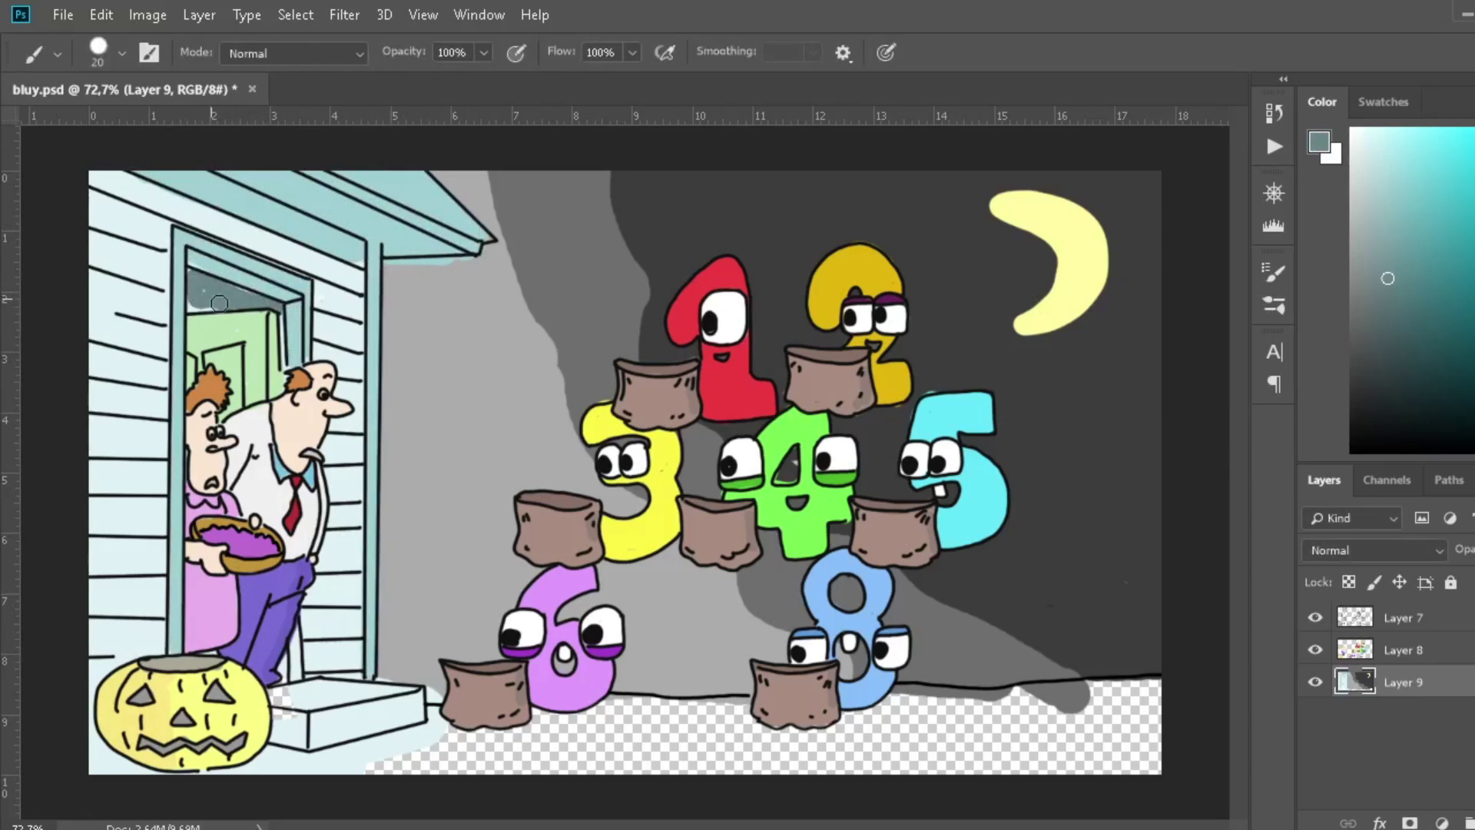
- Shade the porch step and the siding boards between the canvas edge and the doorway with light grey-teal
alt+click(288, 703)
mouse_move(288, 703)
mouse_down()
mouse_move(315, 727)
mouse_move(403, 714)
mouse_up()
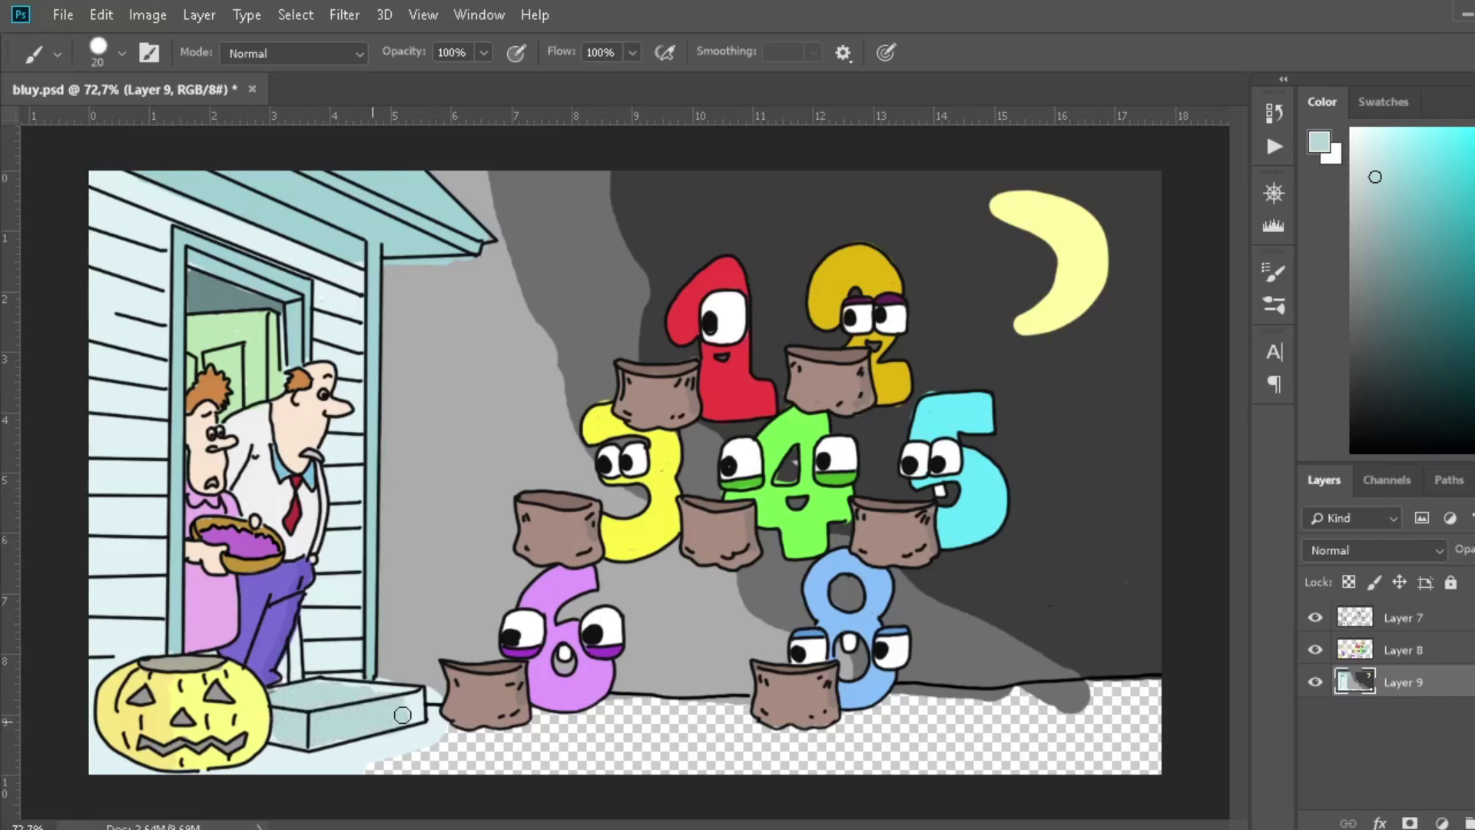
drag(93, 633, 133, 630)
drag(94, 590, 154, 585)
drag(93, 468, 160, 464)
drag(94, 385, 156, 386)
drag(119, 312, 160, 318)
drag(94, 279, 163, 295)
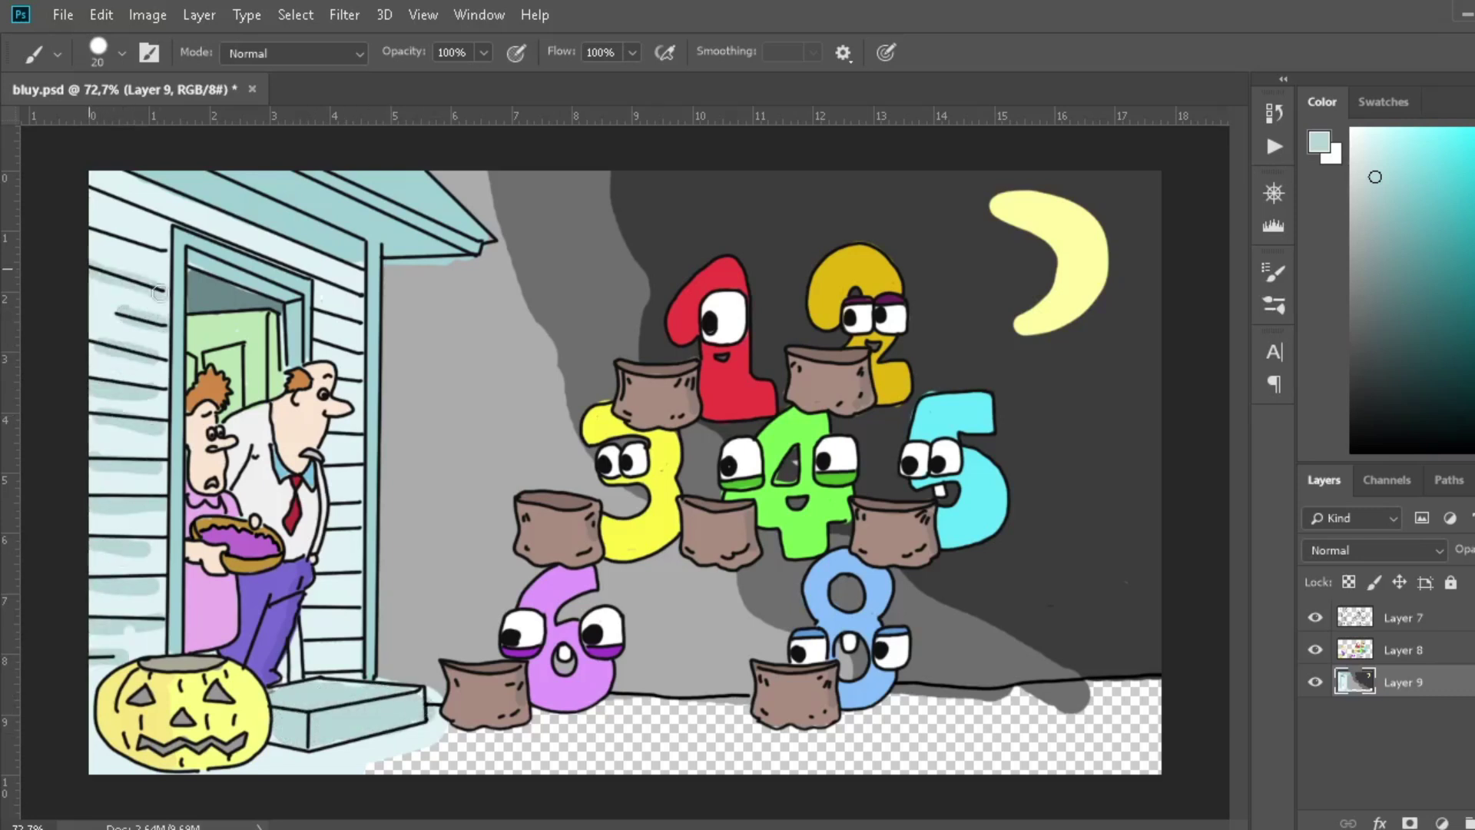
drag(94, 196, 170, 225)
- Add light grey-teal shading strokes to the siding boards between the doorway and the corner post
drag(319, 308, 360, 318)
drag(348, 373, 358, 387)
drag(332, 434, 359, 433)
drag(328, 466, 360, 465)
mouse_move(332, 532)
mouse_down()
mouse_move(358, 531)
mouse_move(318, 580)
mouse_up()
drag(339, 614, 307, 616)
drag(297, 633, 294, 676)
drag(331, 659, 351, 663)
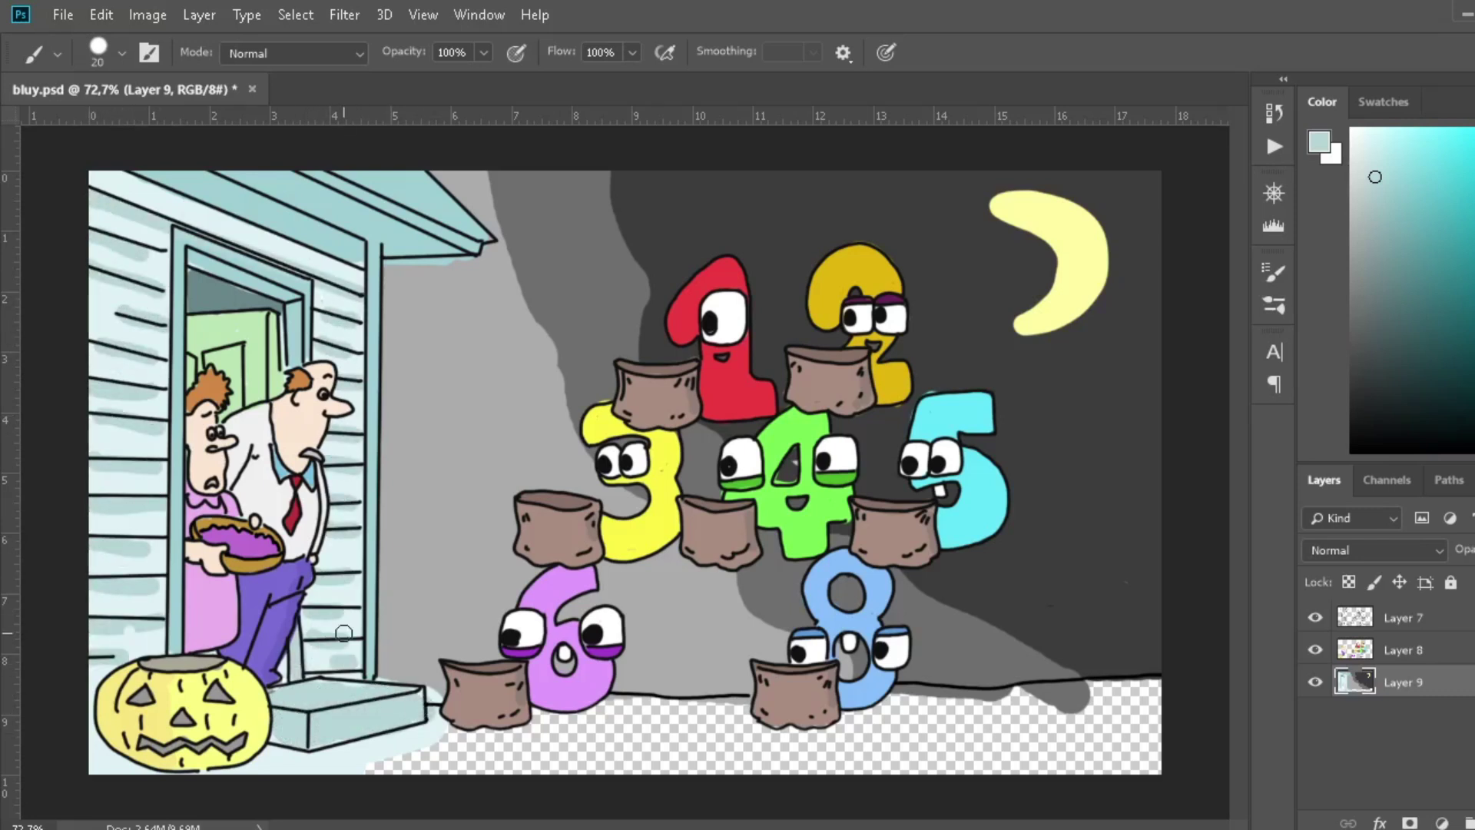
- Paint the ground below the horizon line ochre yellow, up to the porch step
key(alt)
click(1319, 430)
mouse_move(1143, 709)
mouse_down()
mouse_move(1099, 750)
mouse_move(747, 721)
mouse_move(230, 768)
mouse_move(1103, 781)
mouse_move(657, 756)
mouse_up()
mouse_move(445, 712)
mouse_down()
mouse_move(470, 701)
mouse_move(390, 667)
mouse_up()
- Paint darker ochre shadows on the ground under the number 6 and number 8 characters with a 25 px brush
alt+click(448, 477)
click(1319, 142)
drag(592, 719, 461, 728)
drag(768, 724, 885, 716)
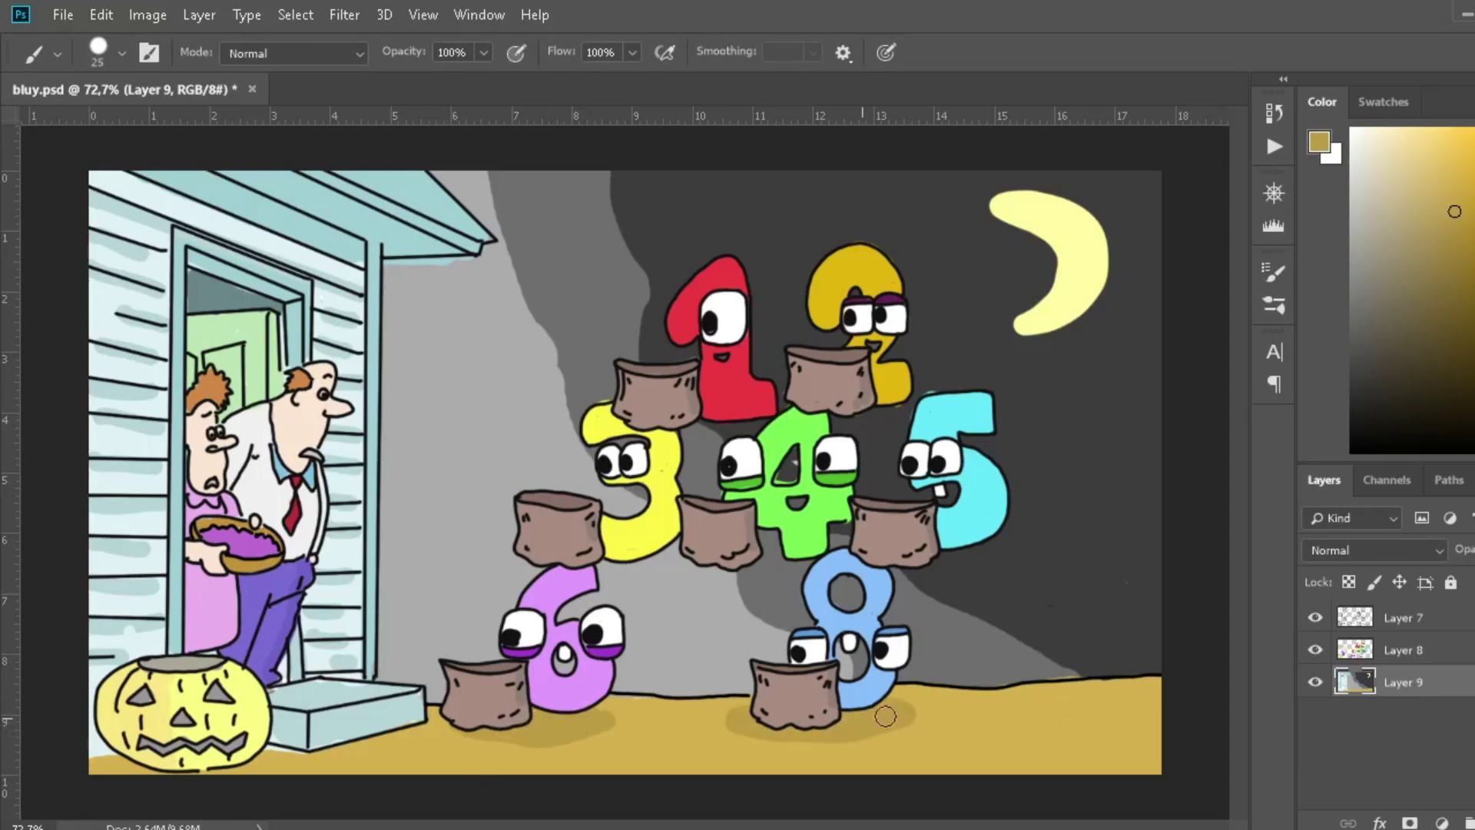